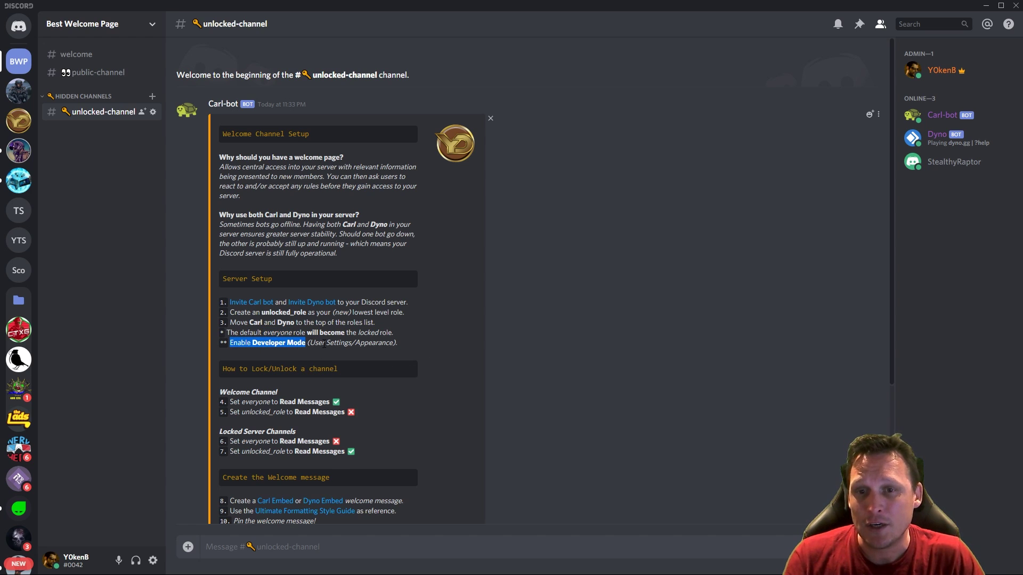
- Check the Developer Mode setting in the user appearance settings and view the extra options of the Carl-bot message in unlocked-channel
{"action": "left_click", "coordinate": [153, 562]}
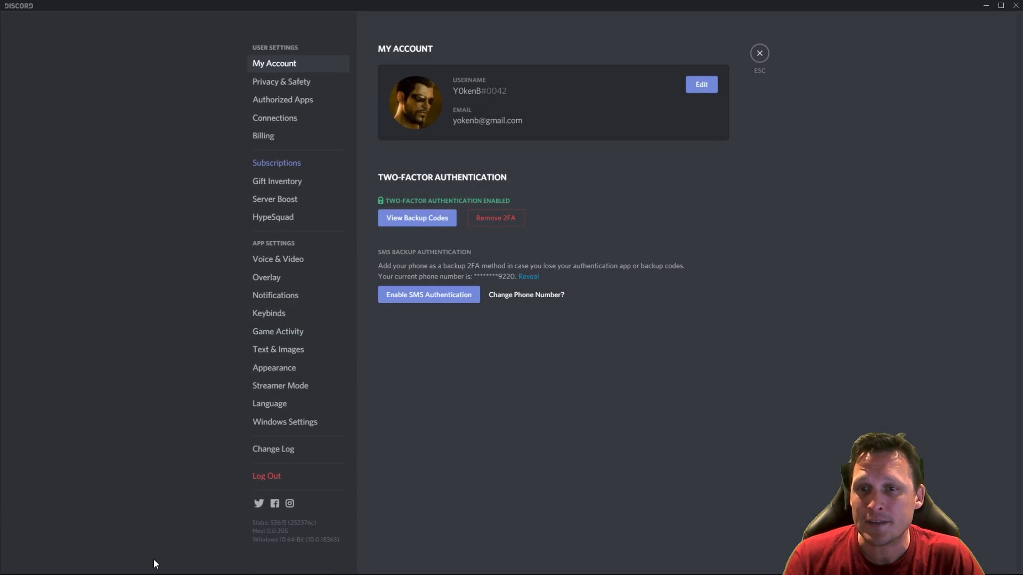
{"action": "left_click", "coordinate": [285, 368]}
{"action": "scroll", "coordinate": [781, 234], "scroll_direction": "down", "scroll_amount": 4}
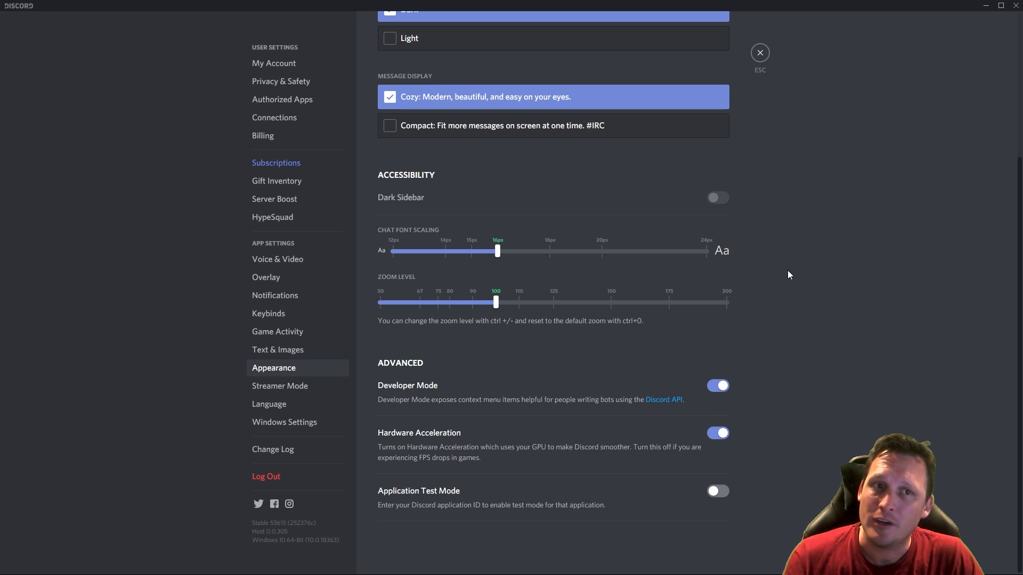
{"action": "left_click", "coordinate": [760, 53]}
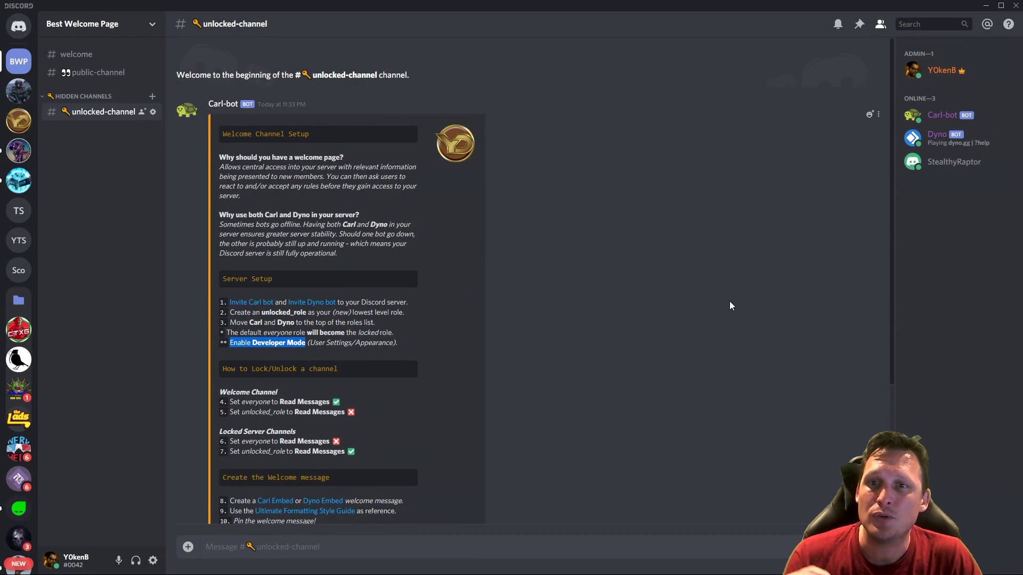
{"action": "left_click", "coordinate": [879, 115]}
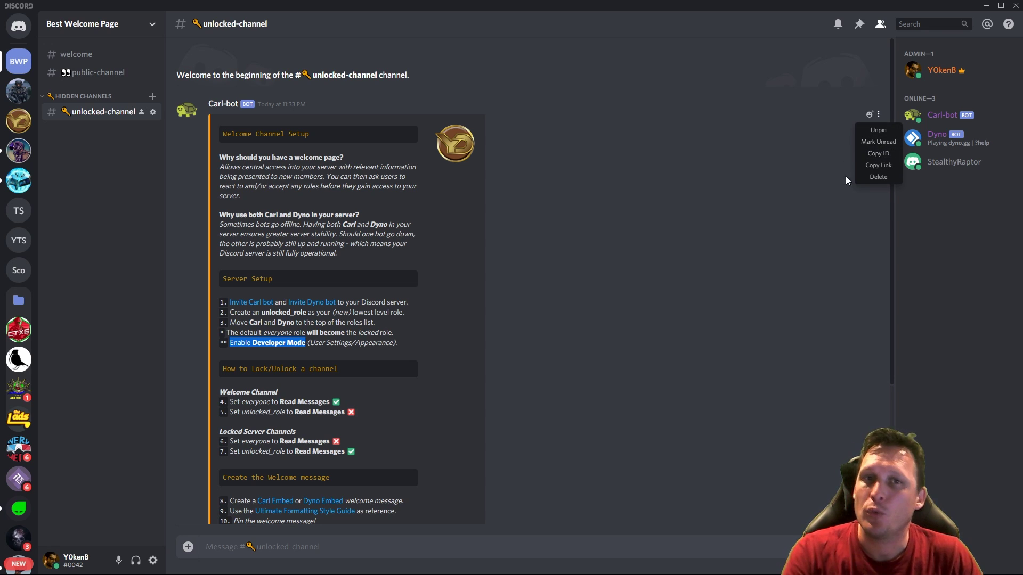
{"action": "left_click", "coordinate": [727, 293]}
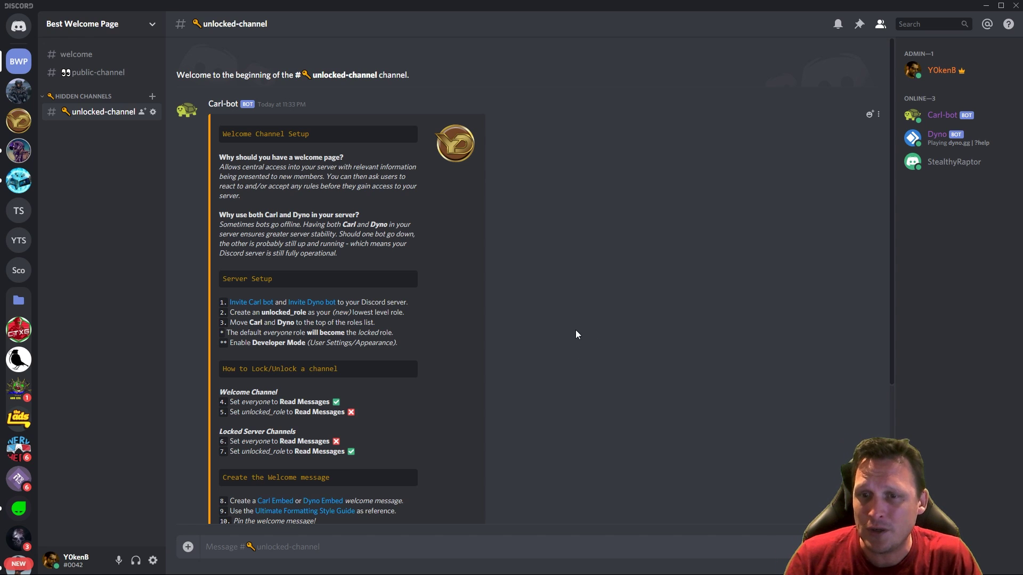
- Review the guide's How to Lock/Unlock a channel instructions for the Welcome Channel, covering the everyone and unlocked_role settings
{"action": "left_click_drag", "start_coordinate": [223, 370], "coordinate": [323, 372]}
{"action": "left_click", "coordinate": [545, 344]}
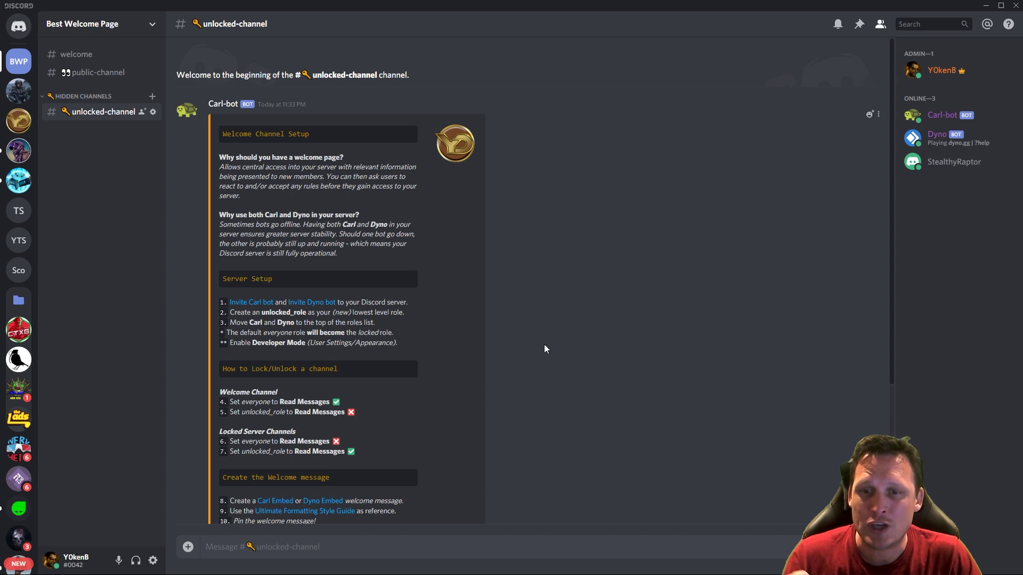
{"action": "left_click_drag", "start_coordinate": [219, 392], "coordinate": [276, 393]}
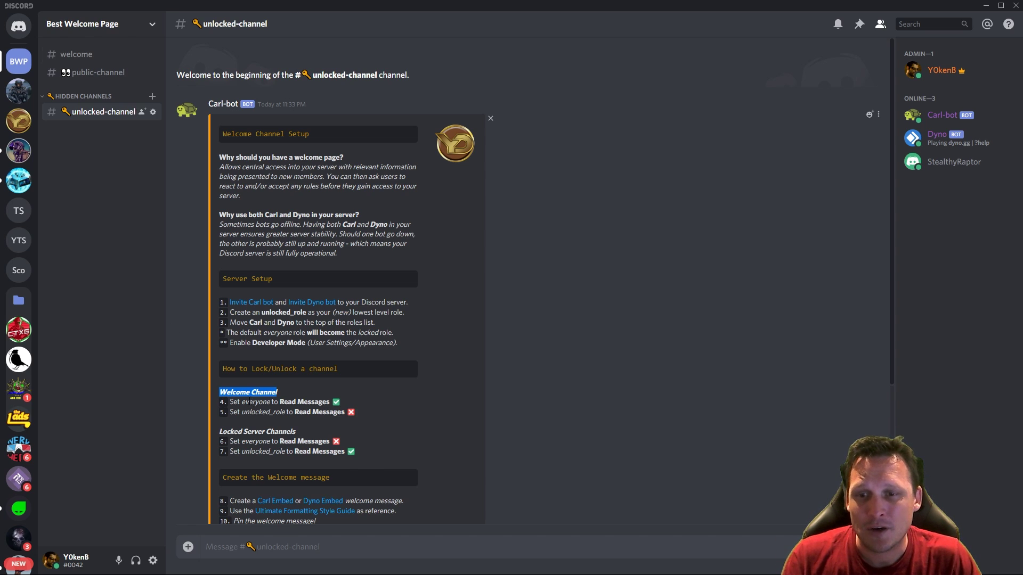
{"action": "double_click", "coordinate": [250, 401]}
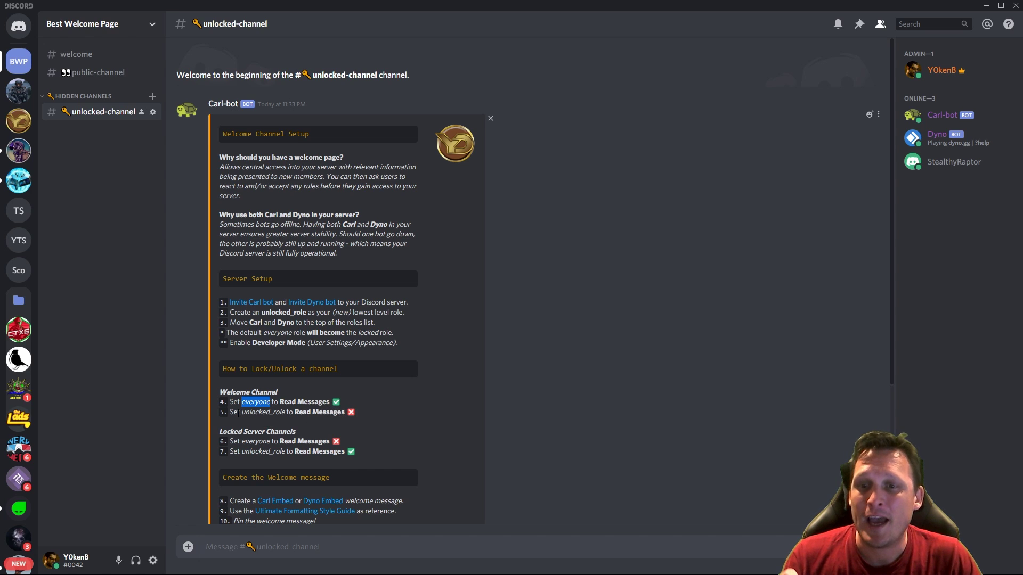
{"action": "left_click_drag", "start_coordinate": [243, 413], "coordinate": [285, 413]}
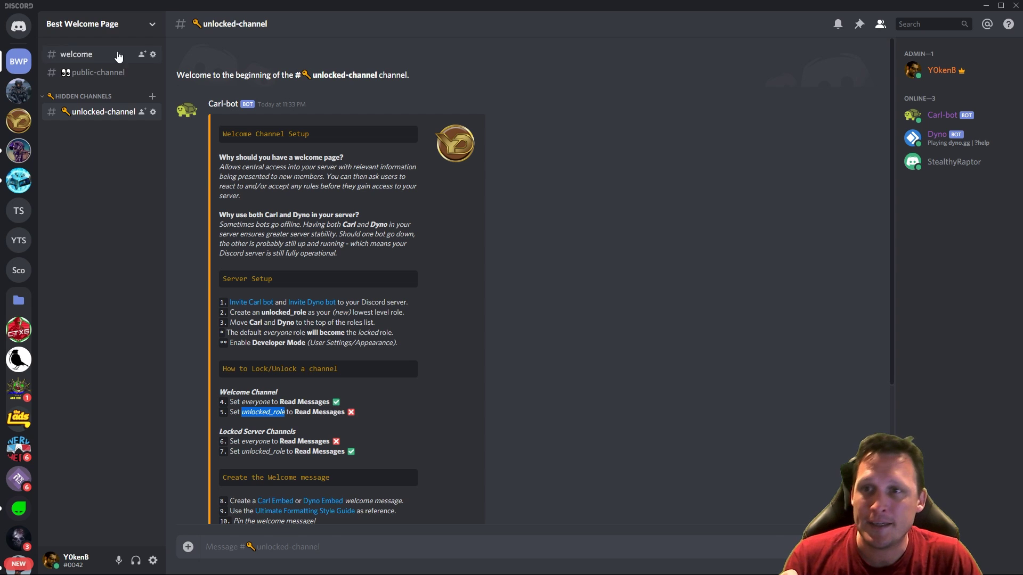
{"action": "left_click", "coordinate": [90, 54]}
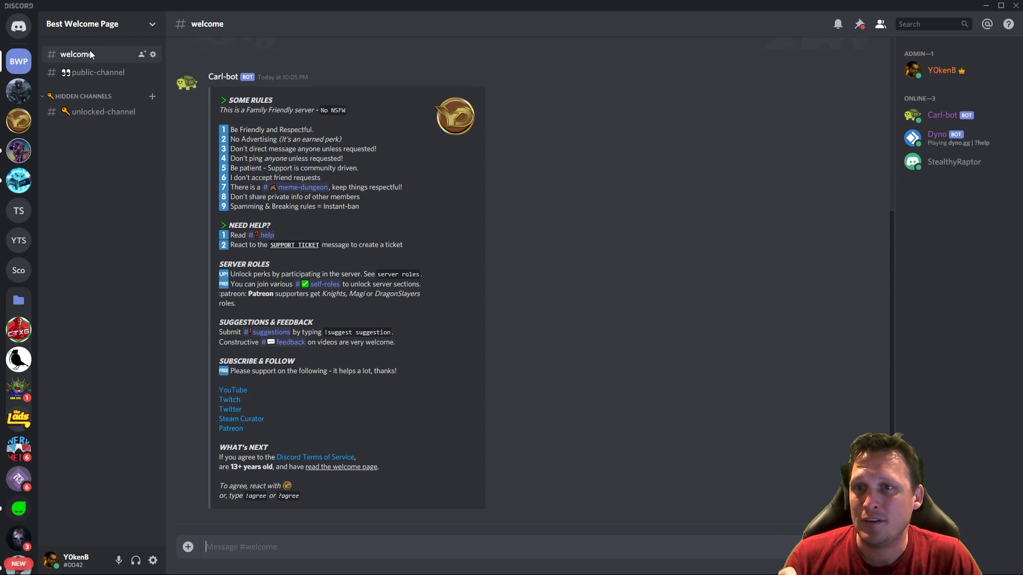
{"action": "left_click", "coordinate": [153, 53]}
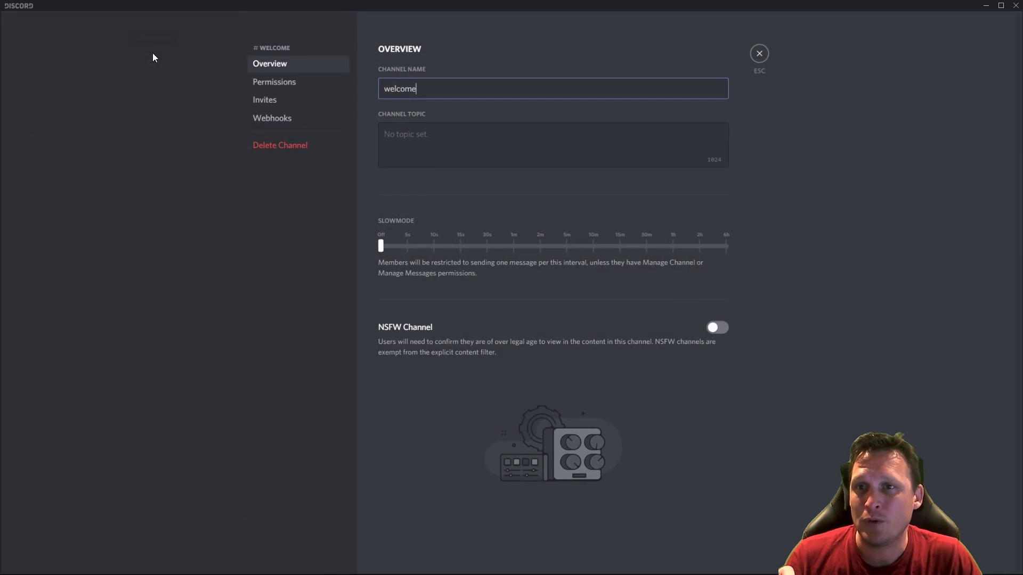
{"action": "left_click", "coordinate": [273, 82]}
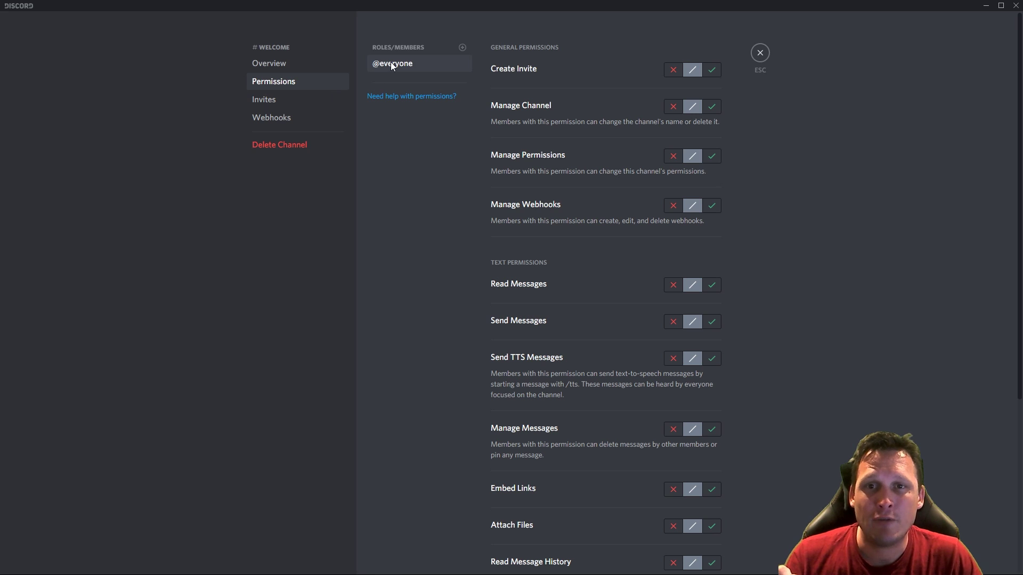
{"action": "left_click", "coordinate": [711, 285]}
- Add the verrified role to the welcome channel's permissions, deny it Read Messages, and save the changes
{"action": "left_click", "coordinate": [463, 48]}
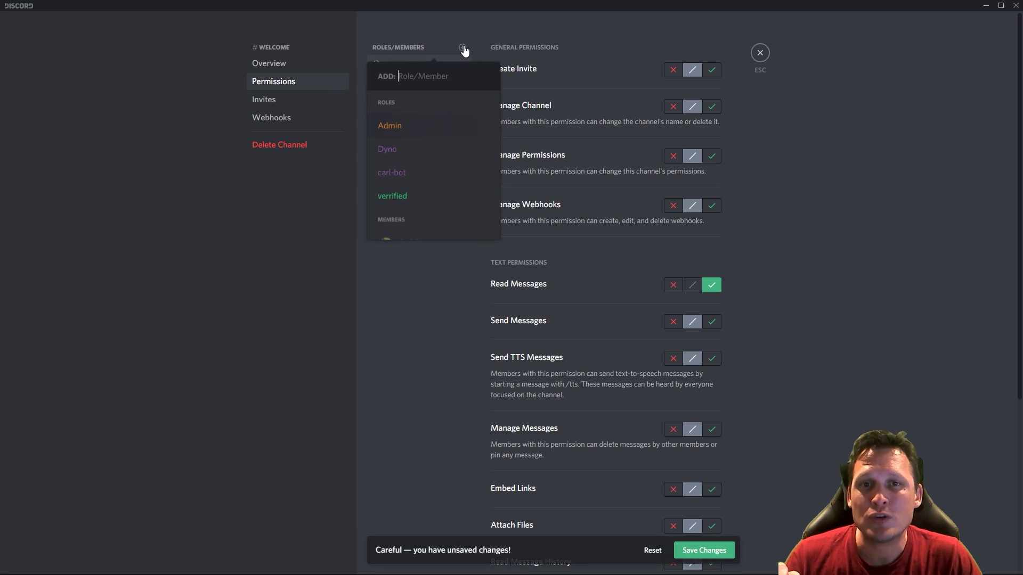
{"action": "left_click", "coordinate": [407, 195]}
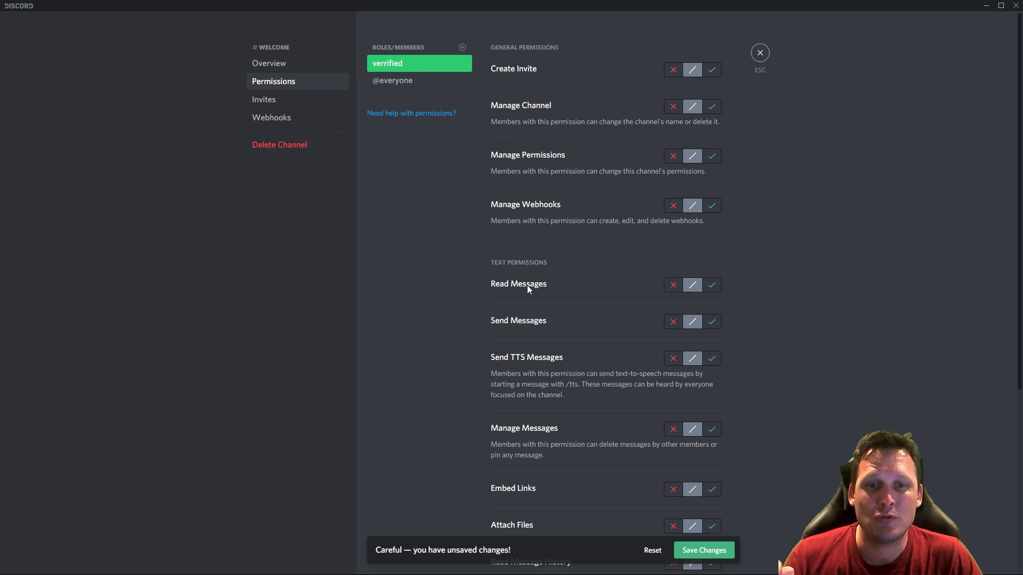
{"action": "left_click", "coordinate": [674, 286]}
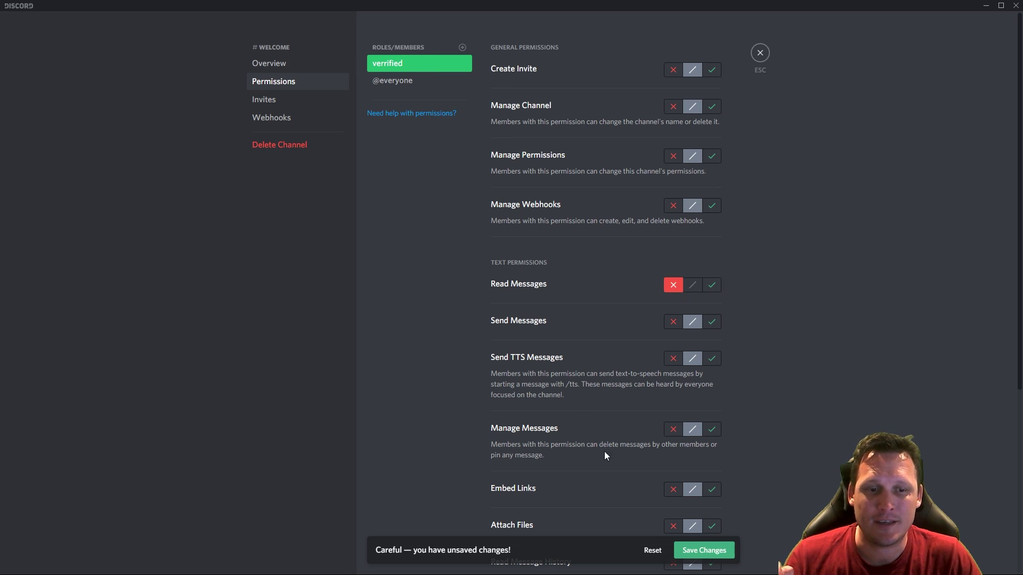
{"action": "left_click", "coordinate": [729, 552]}
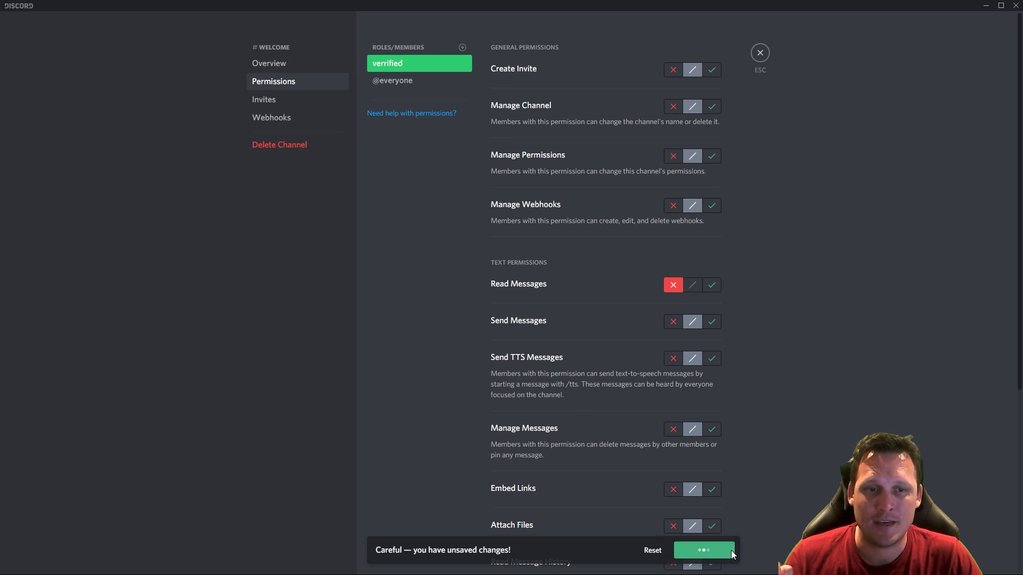
{"action": "left_click", "coordinate": [760, 52]}
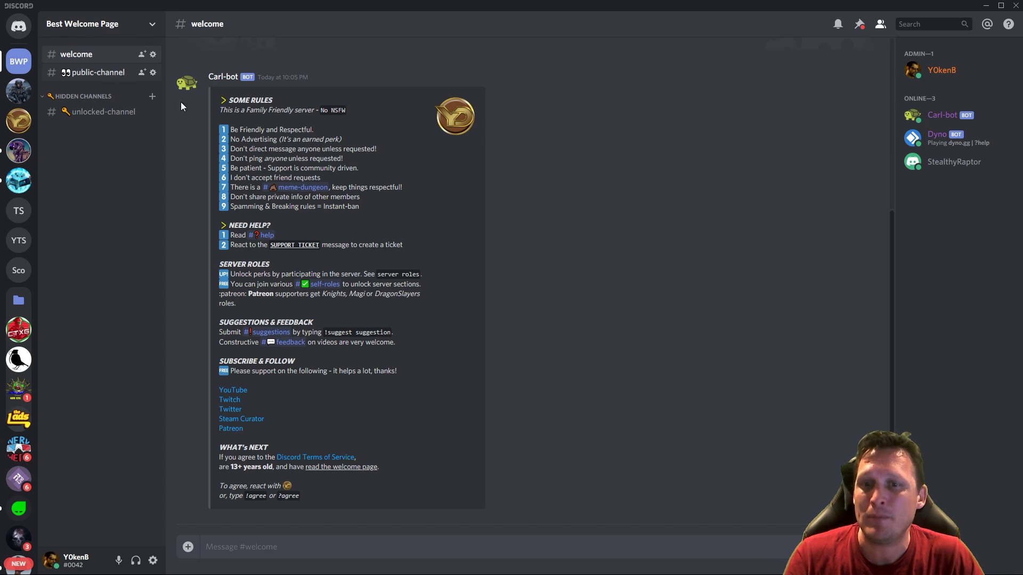
{"action": "left_click", "coordinate": [103, 113]}
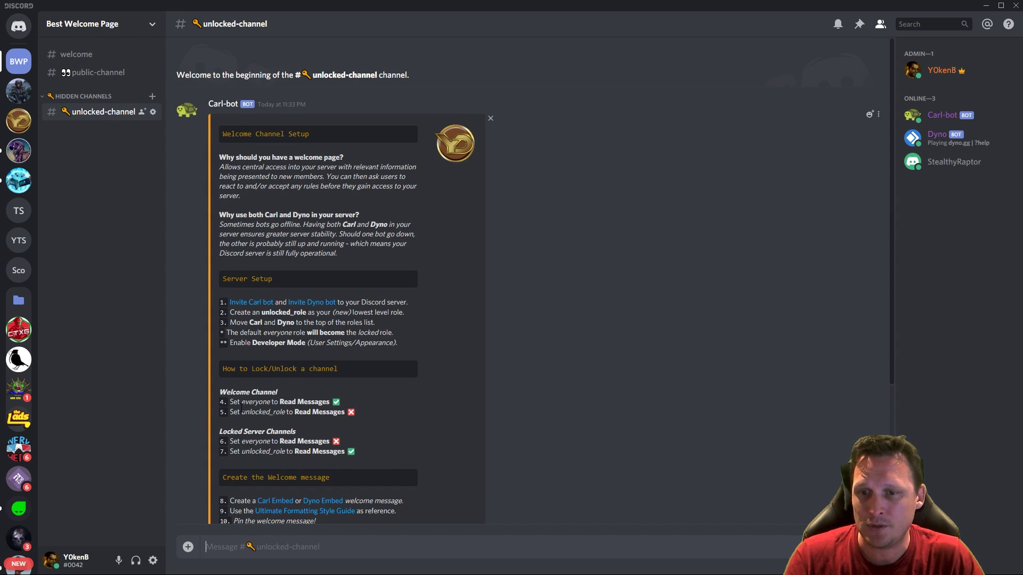
{"action": "left_click_drag", "start_coordinate": [218, 434], "coordinate": [298, 436]}
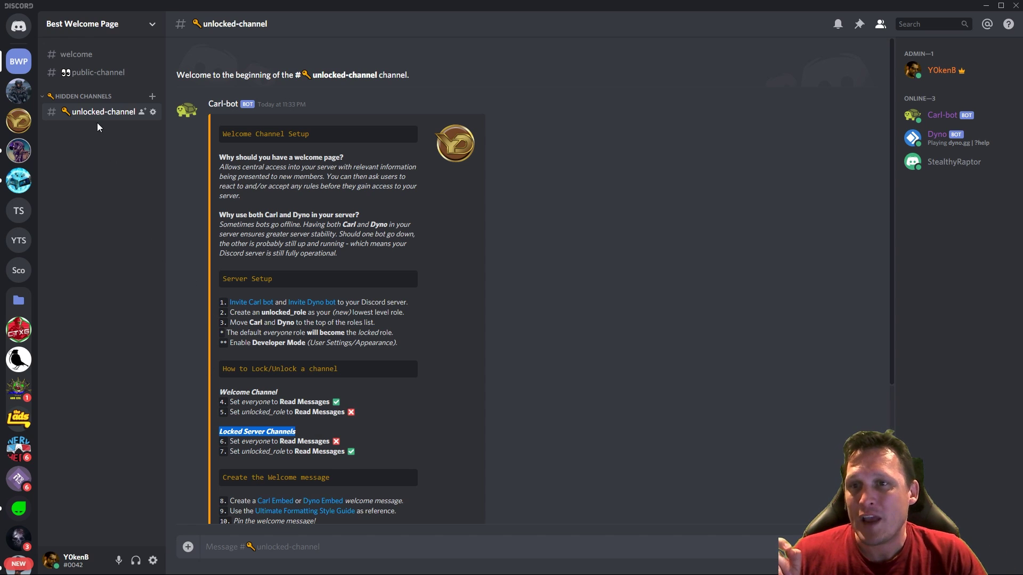
{"action": "right_click", "coordinate": [88, 95]}
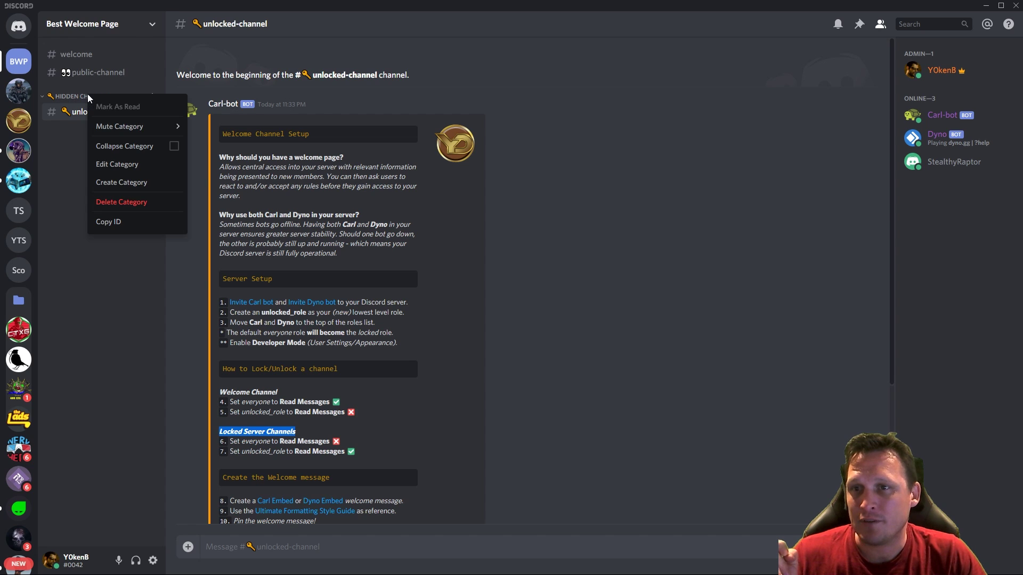
{"action": "left_click", "coordinate": [114, 164]}
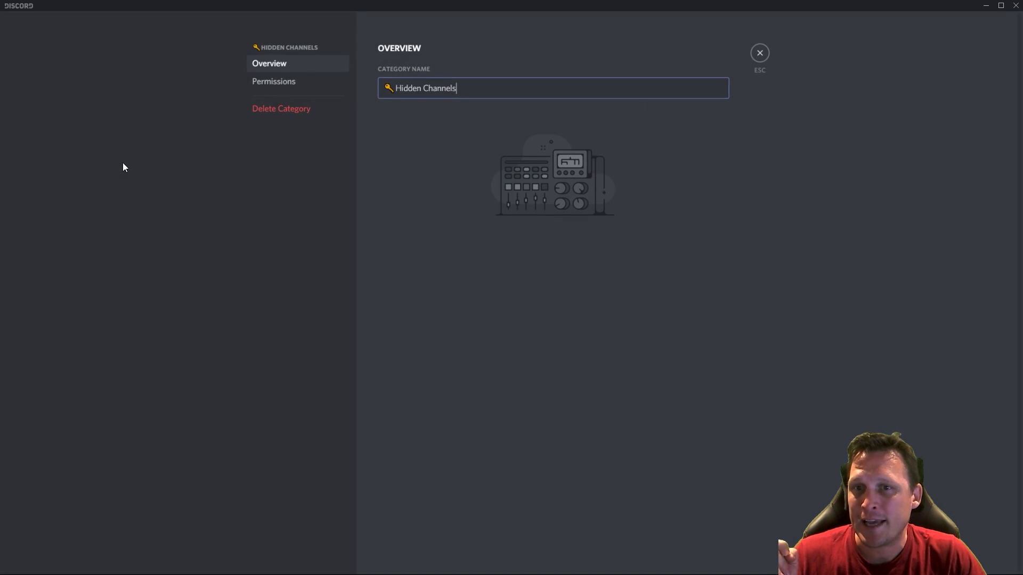
{"action": "left_click", "coordinate": [268, 82]}
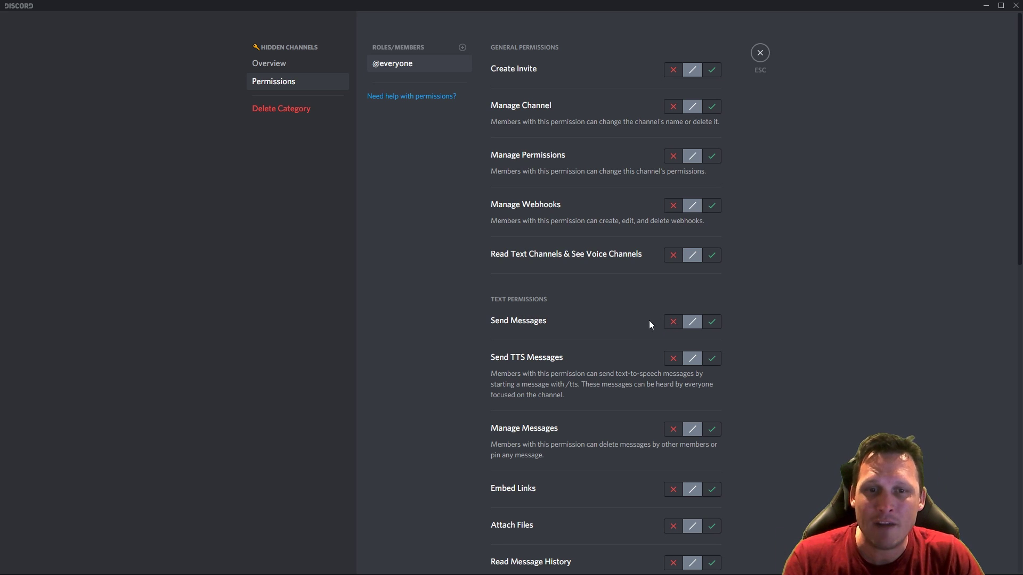
{"action": "left_click", "coordinate": [673, 255]}
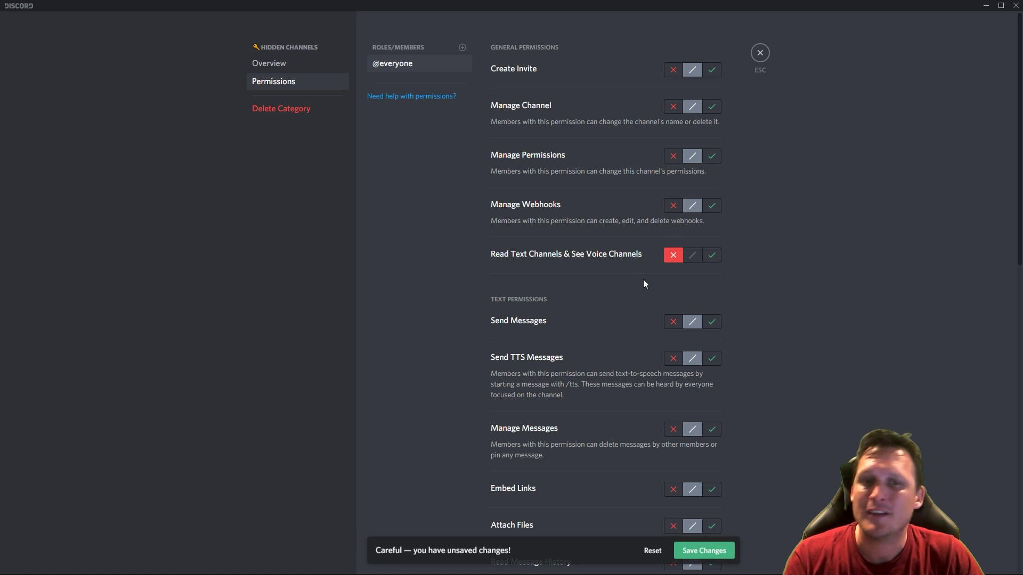
- Add the verrified role to the Hidden Channels category, allow it Read Text Channels & See Voice Channels, and save the changes
{"action": "left_click", "coordinate": [463, 47]}
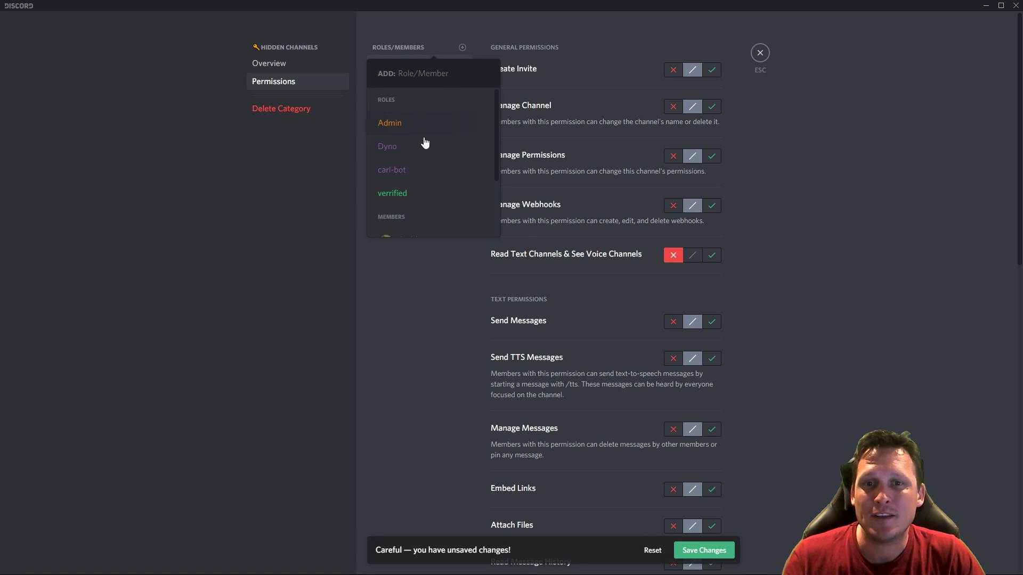
{"action": "left_click", "coordinate": [391, 194]}
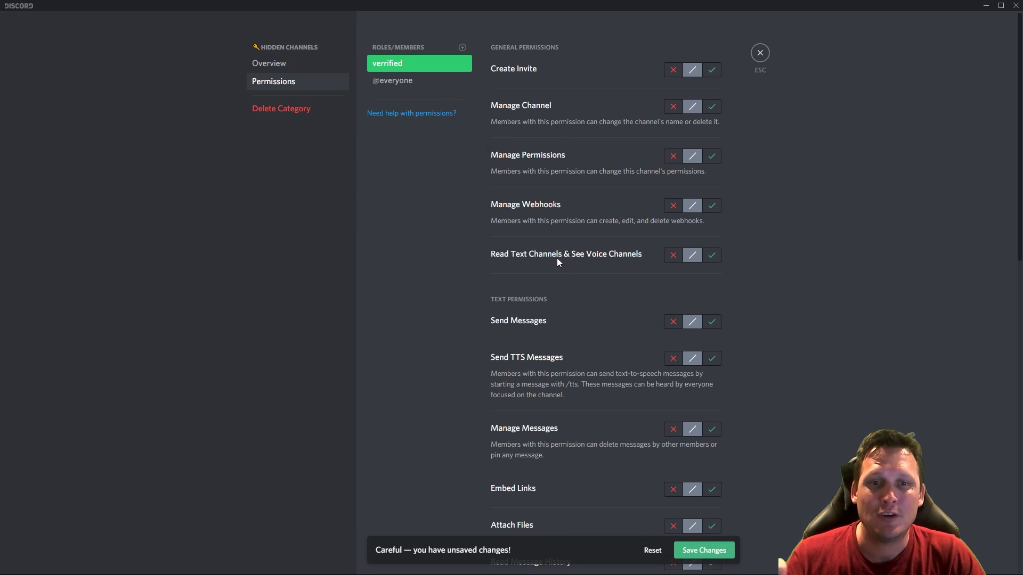
{"action": "left_click", "coordinate": [712, 259]}
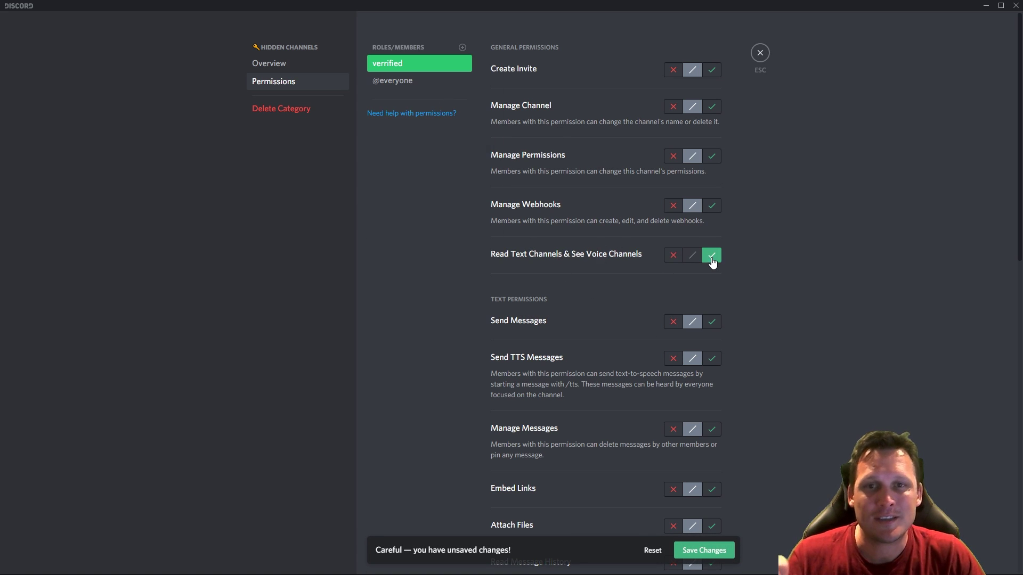
{"action": "left_click", "coordinate": [704, 551]}
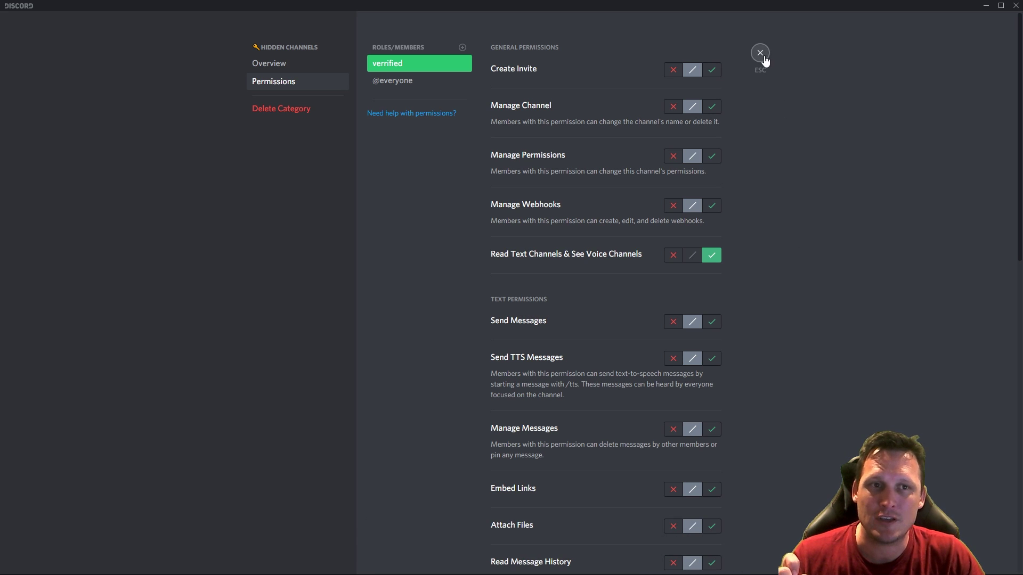
{"action": "left_click", "coordinate": [760, 53]}
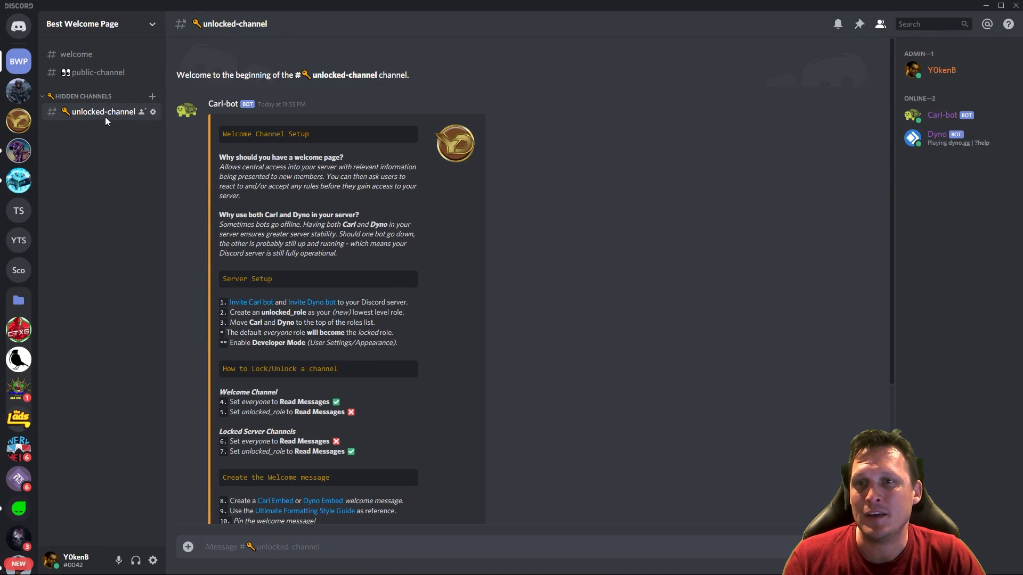
{"action": "left_click", "coordinate": [153, 112]}
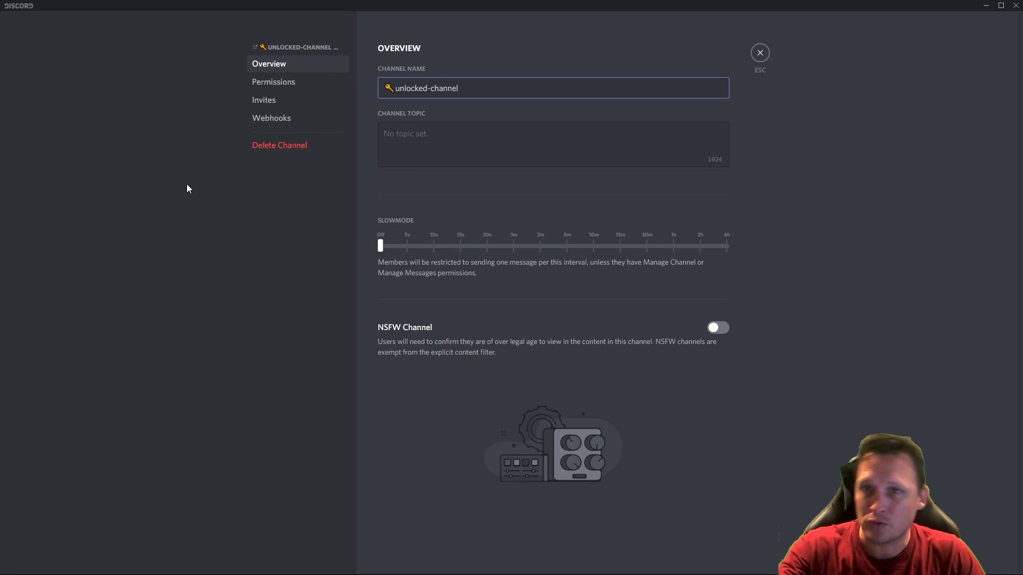
{"action": "left_click", "coordinate": [278, 83]}
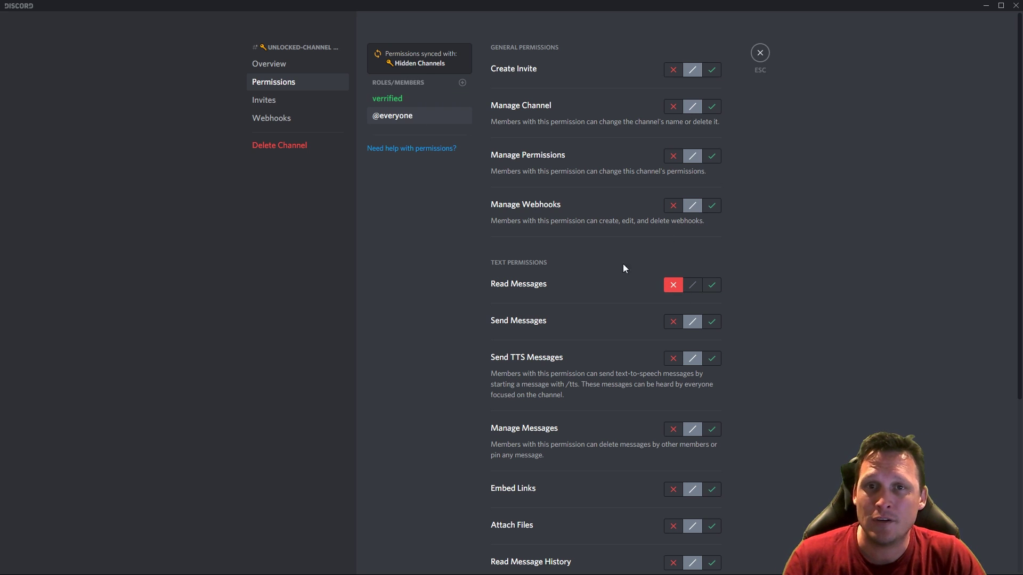
{"action": "left_click", "coordinate": [390, 101]}
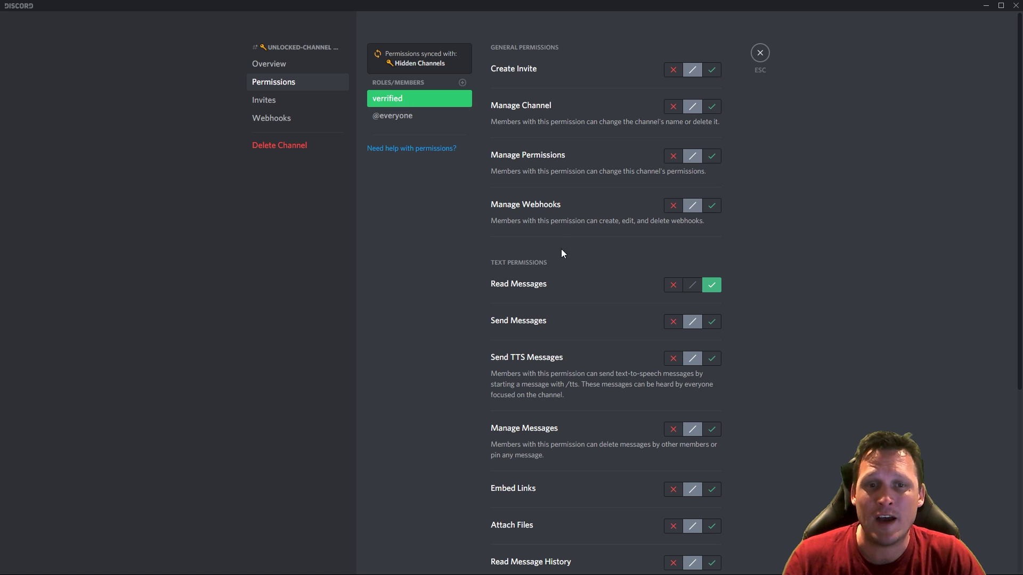
{"action": "left_click", "coordinate": [760, 54]}
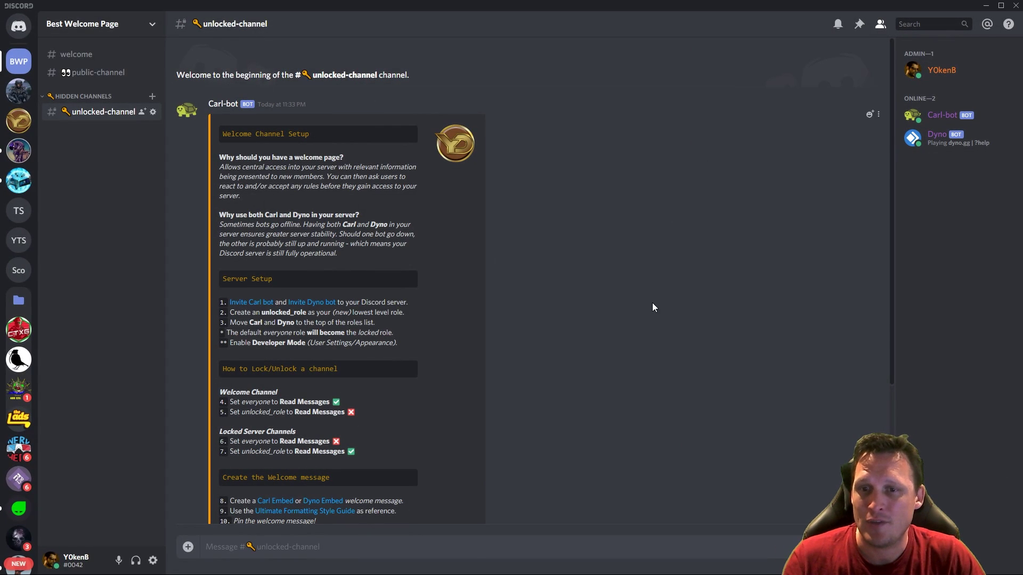
- Review the Create the Welcome message section of the setup guide in unlocked-channel
{"action": "scroll", "coordinate": [539, 356], "scroll_direction": "down", "scroll_amount": 3}
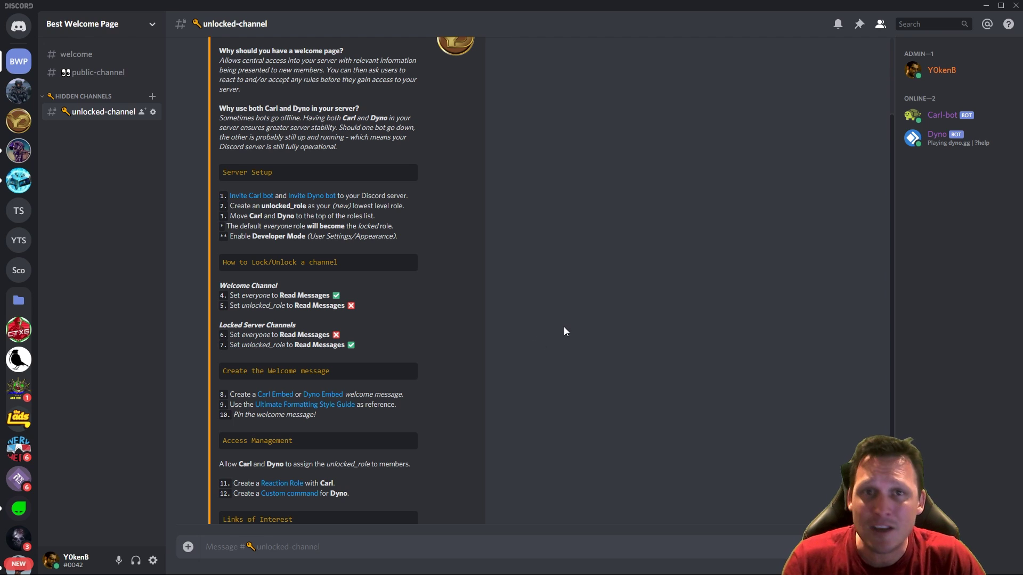
{"action": "scroll", "coordinate": [557, 366], "scroll_direction": "down", "scroll_amount": 3}
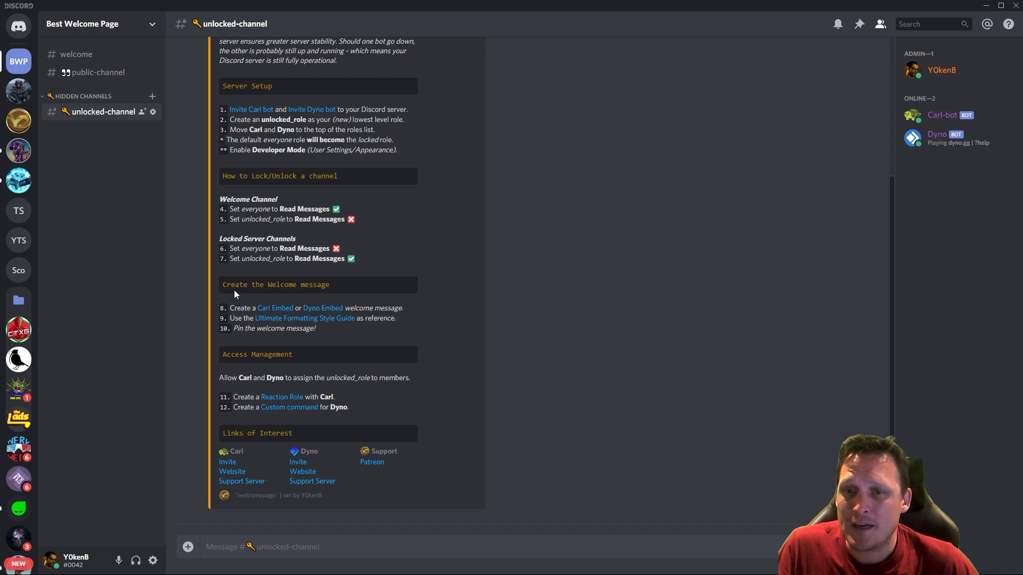
{"action": "left_click_drag", "start_coordinate": [224, 286], "coordinate": [331, 286]}
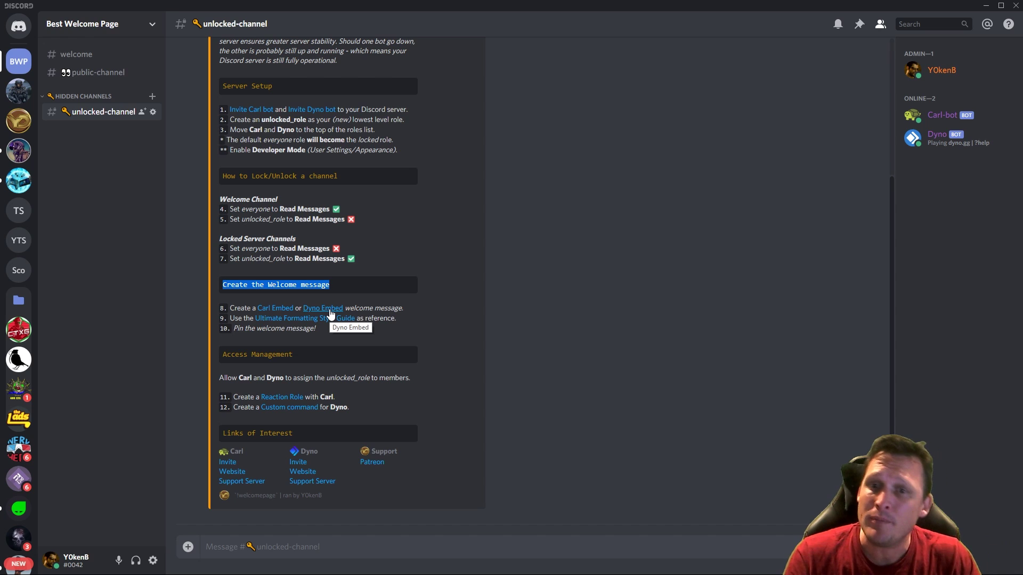
- Open the guide's Carl Embed tutorial video, pause it at the embed builder, and close it
{"action": "left_click", "coordinate": [271, 309]}
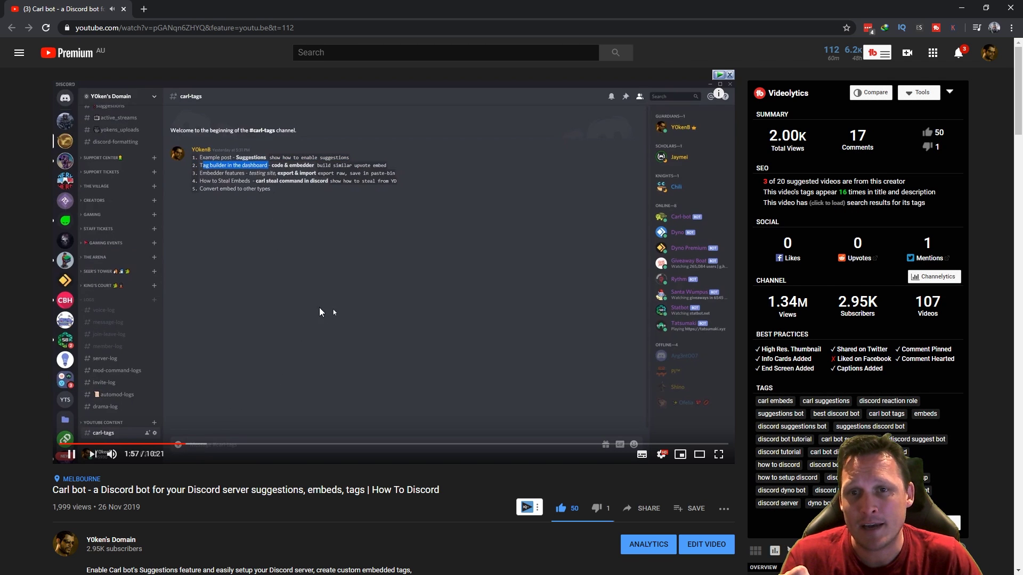
{"action": "left_click", "coordinate": [371, 296]}
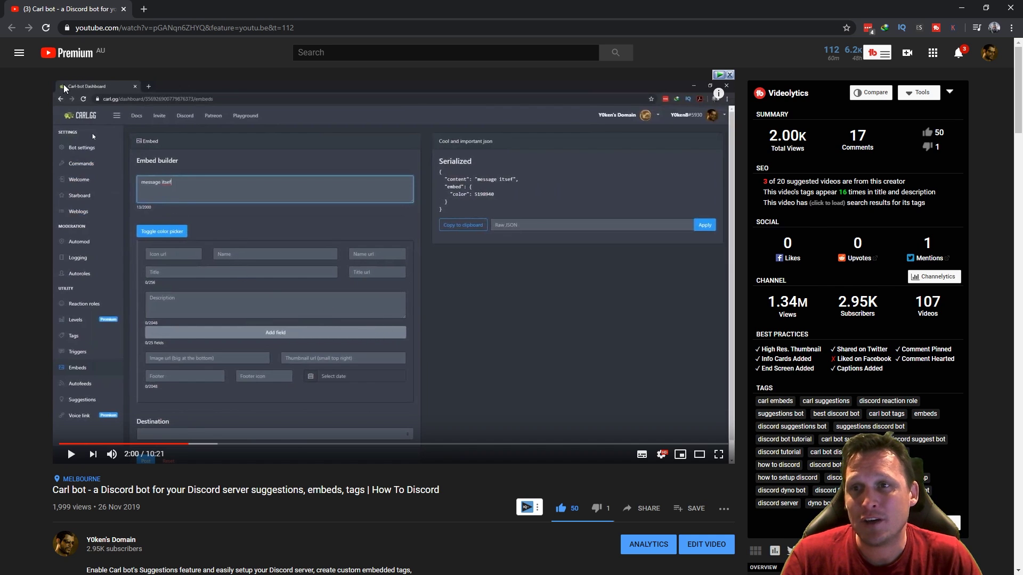
{"action": "left_click", "coordinate": [124, 9]}
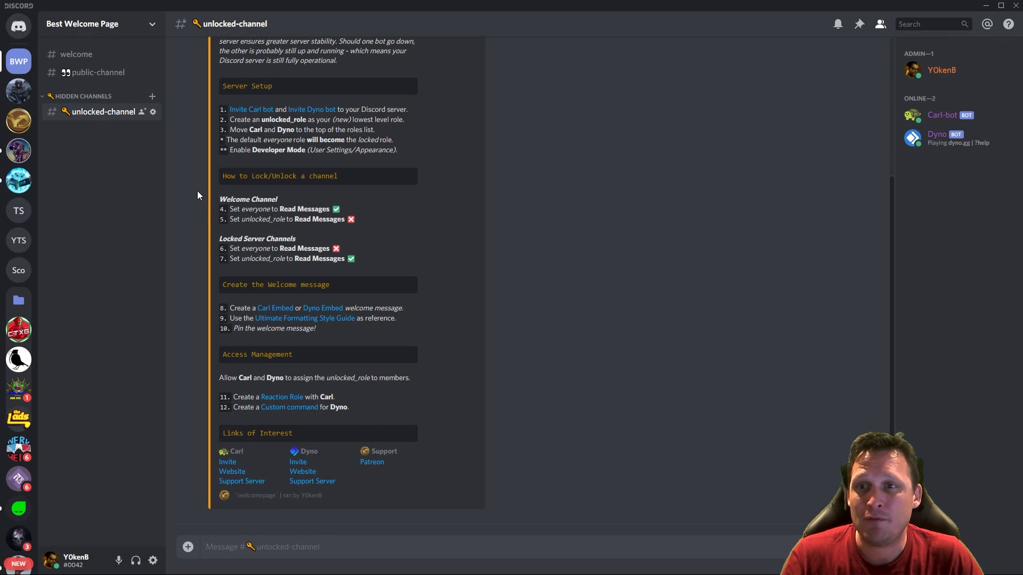
- Compare the welcome messages in the welcome channels of Best Welcome Page and Y0ken's Domain
{"action": "left_click", "coordinate": [85, 55]}
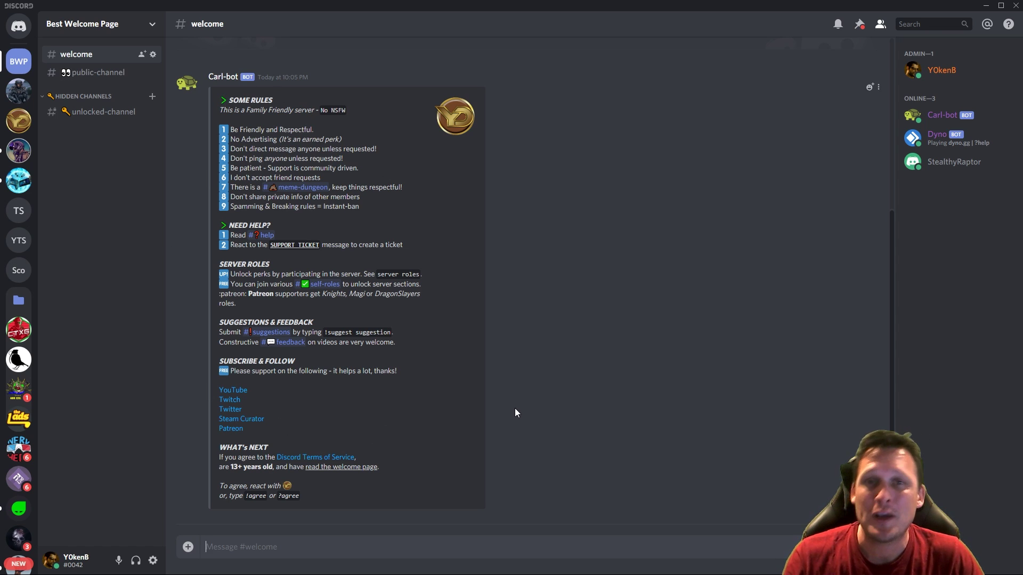
{"action": "left_click", "coordinate": [72, 112]}
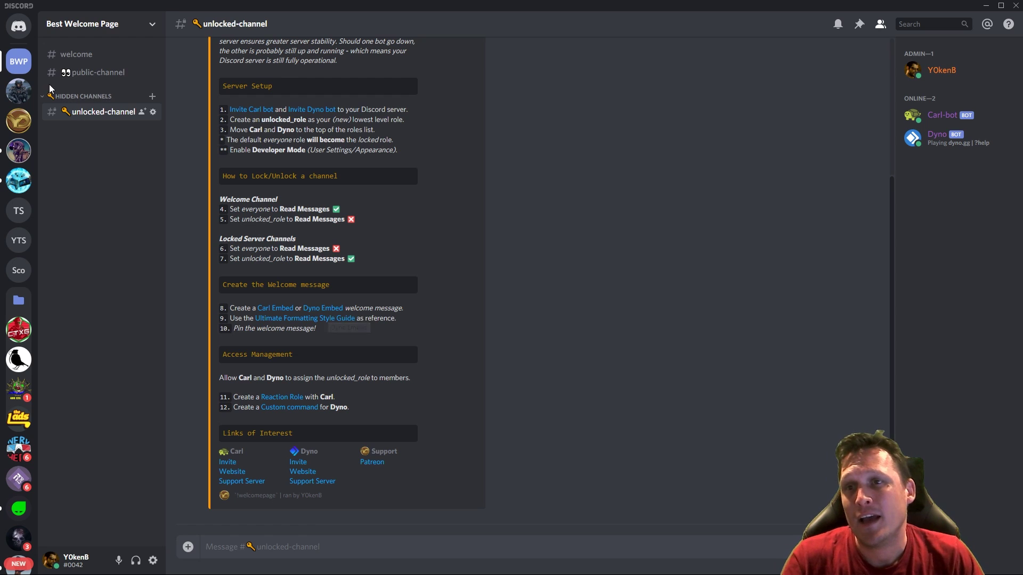
{"action": "left_click", "coordinate": [19, 121]}
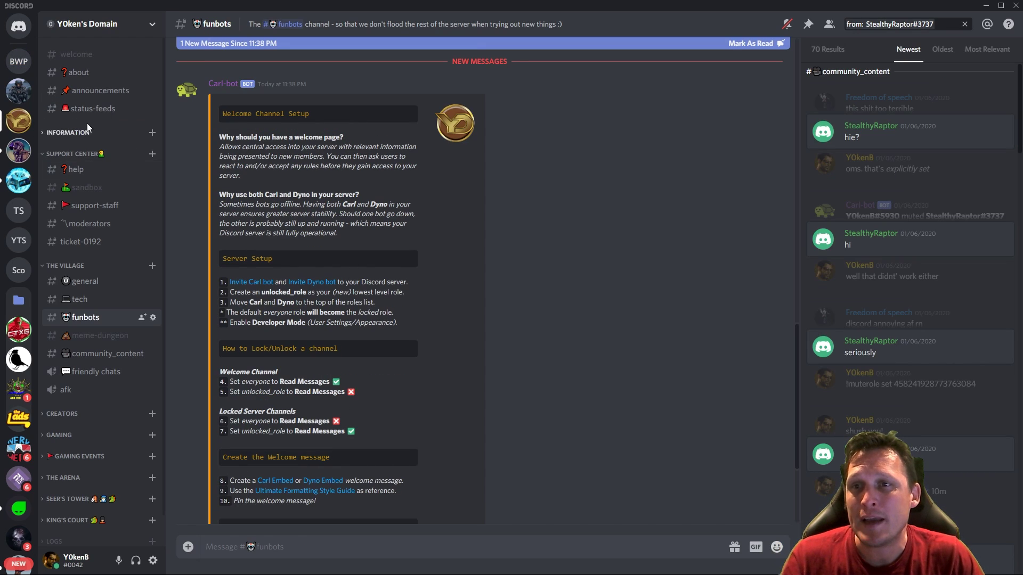
{"action": "left_click", "coordinate": [85, 55]}
{"action": "scroll", "coordinate": [490, 208], "scroll_direction": "up", "scroll_amount": 2}
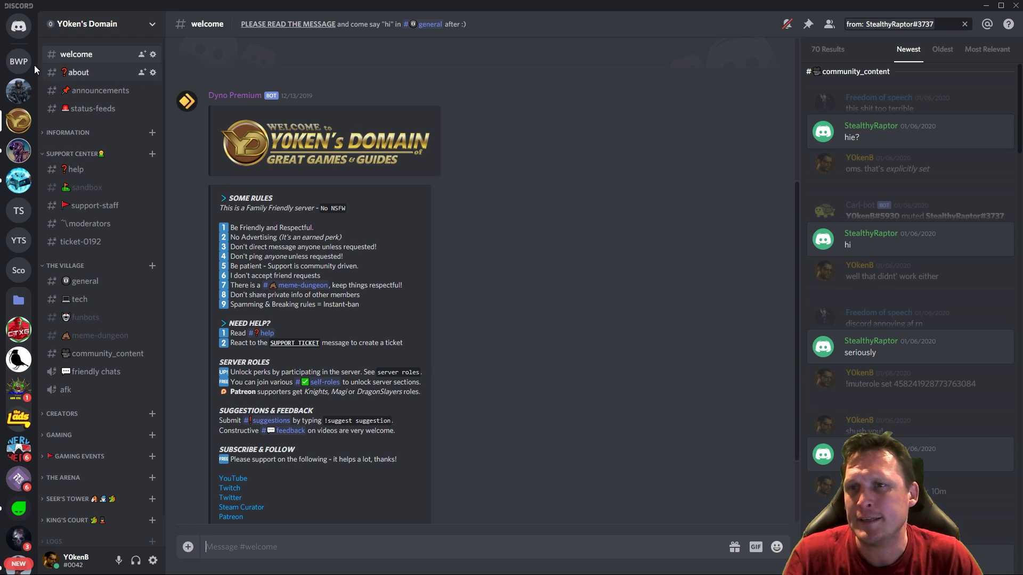
{"action": "left_click", "coordinate": [19, 61]}
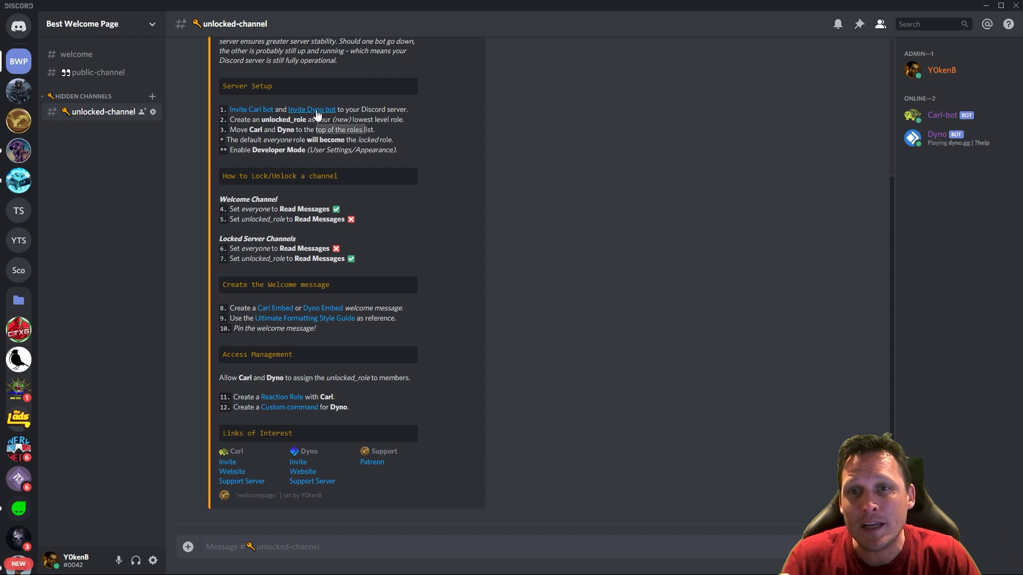
- Send "help" in the funbots channel of Y0ken's Domain and highlight the ?betterlinks command in the reply
{"action": "left_click", "coordinate": [22, 122]}
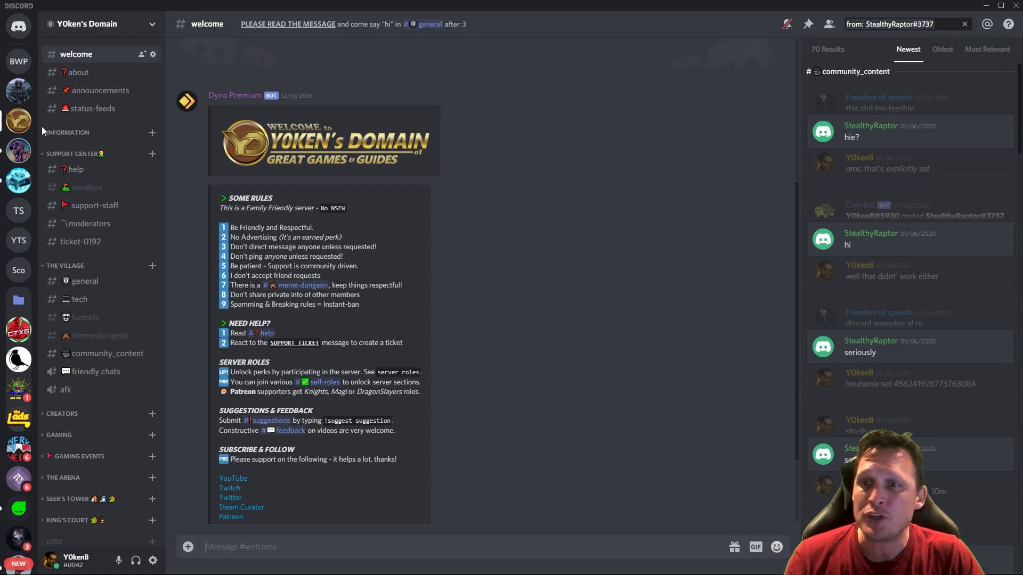
{"action": "left_click", "coordinate": [94, 320]}
{"action": "type", "text": "h"}
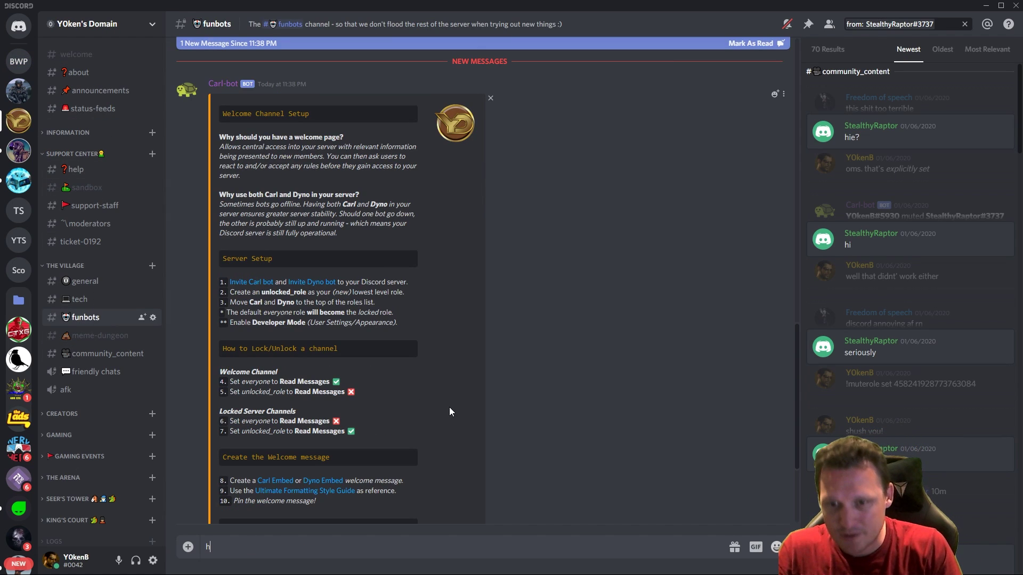
{"action": "type", "text": "elp"}
{"action": "key", "text": "Return"}
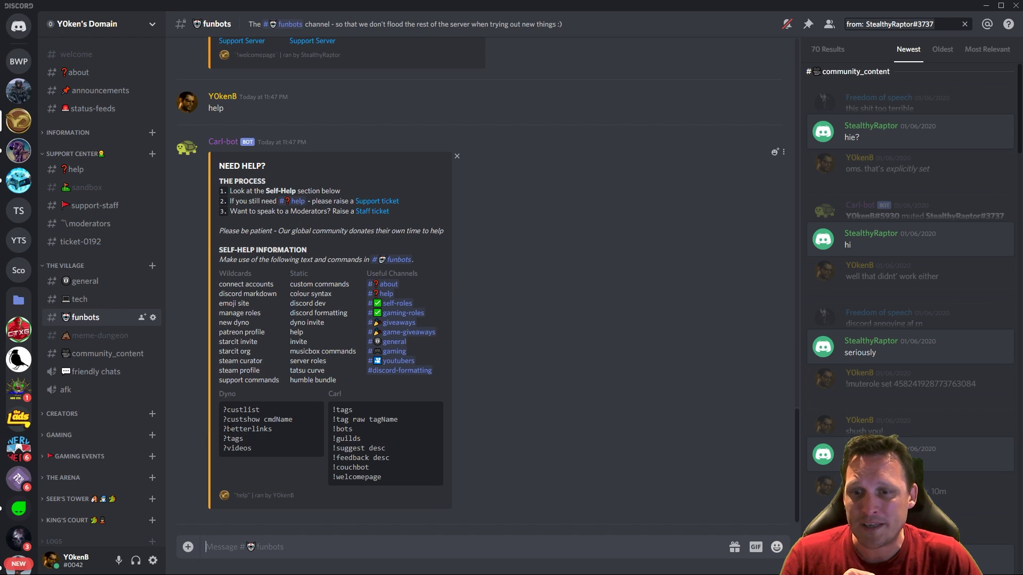
{"action": "left_click_drag", "start_coordinate": [223, 429], "coordinate": [285, 429]}
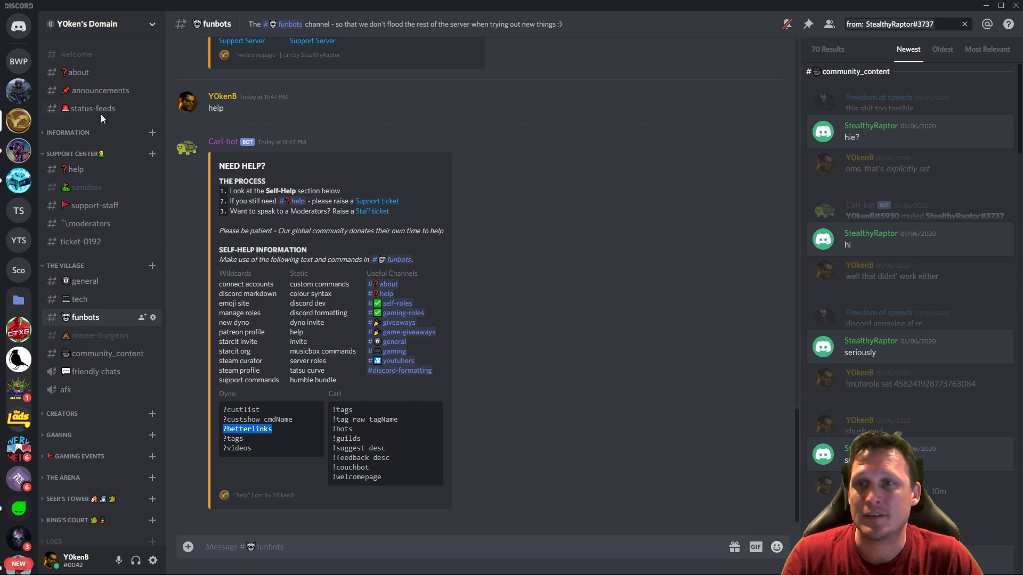
- Review the guide's section headings in Best Welcome Page's unlocked-channel and open the Ultimate Formatting Style Guide link
{"action": "left_click", "coordinate": [24, 62]}
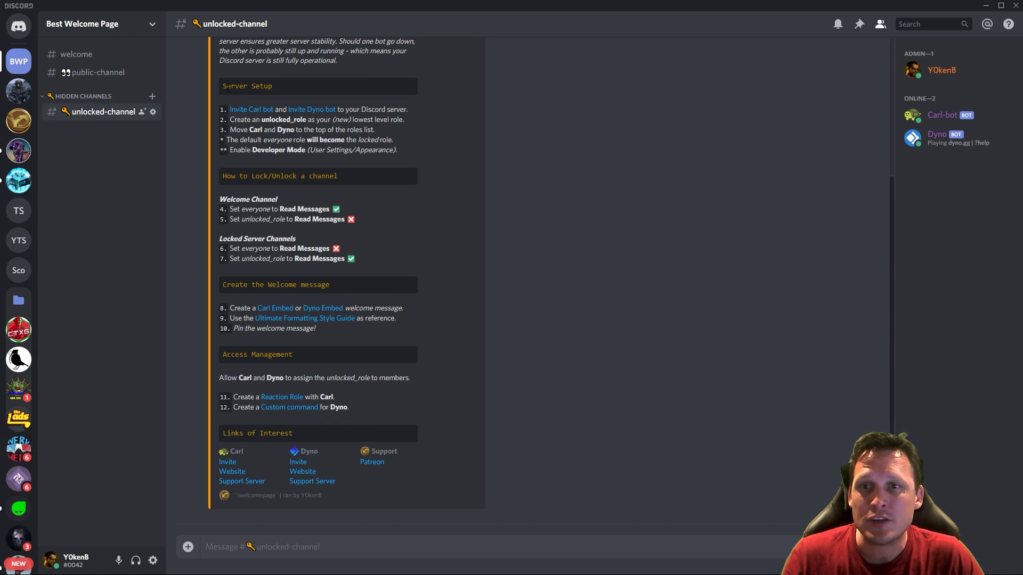
{"action": "left_click_drag", "start_coordinate": [222, 84], "coordinate": [276, 87]}
{"action": "left_click_drag", "start_coordinate": [223, 176], "coordinate": [351, 178]}
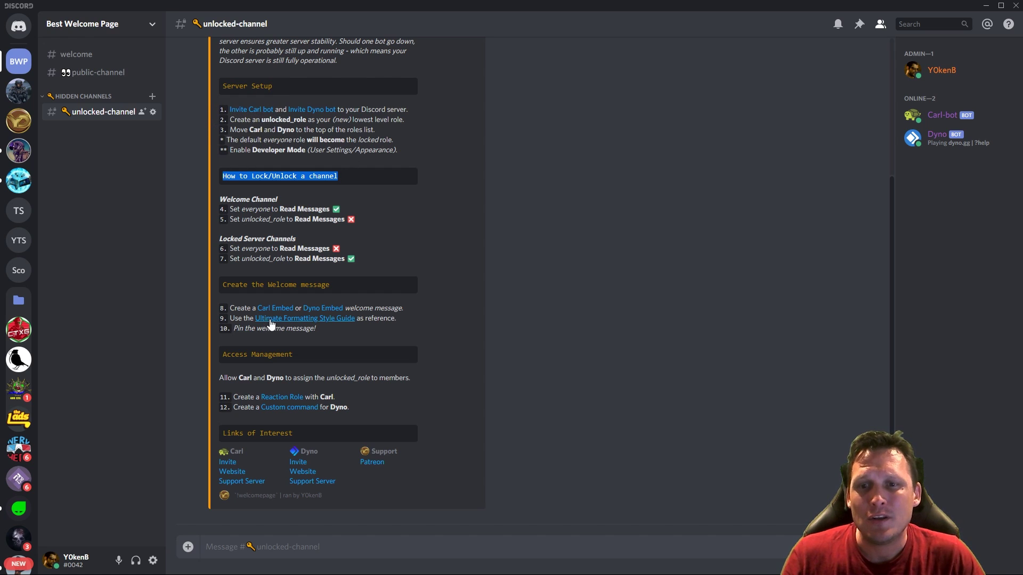
{"action": "left_click", "coordinate": [298, 320]}
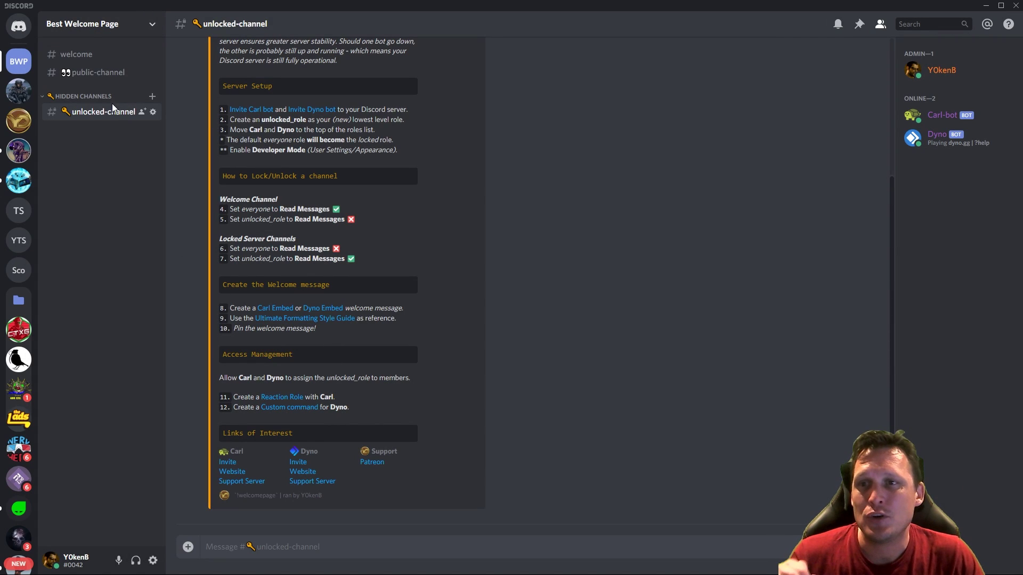
- Read through the text formatting and colour syntax examples in the discord-formatting channel of Y0ken's Domain
{"action": "left_click", "coordinate": [18, 121]}
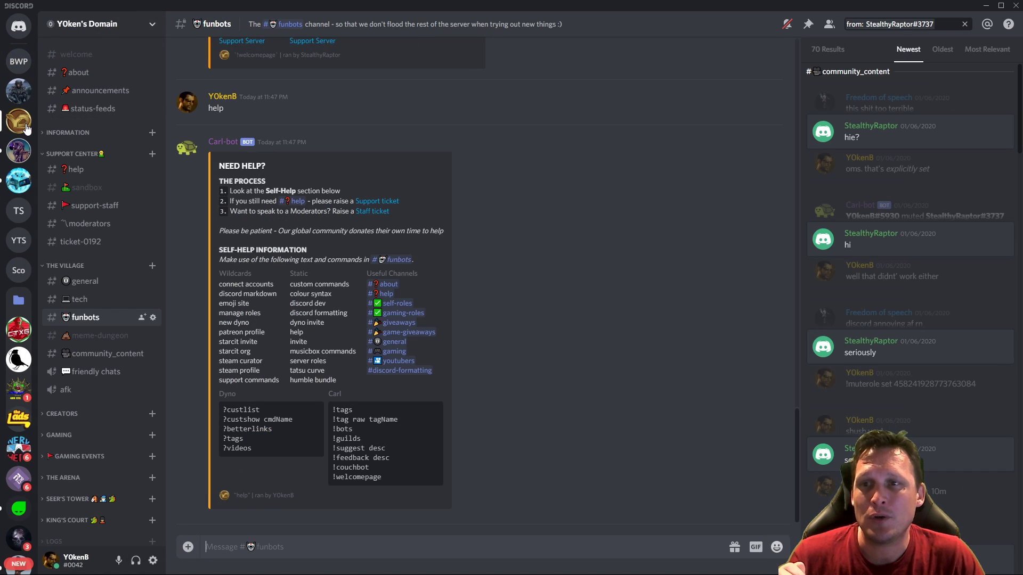
{"action": "left_click", "coordinate": [398, 370]}
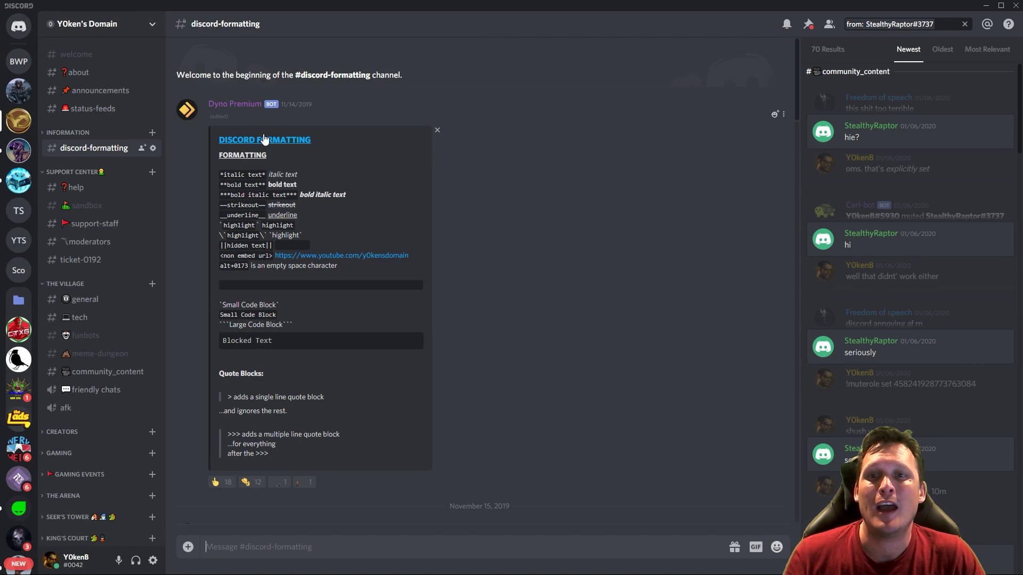
{"action": "scroll", "coordinate": [524, 350], "scroll_direction": "down", "scroll_amount": 20}
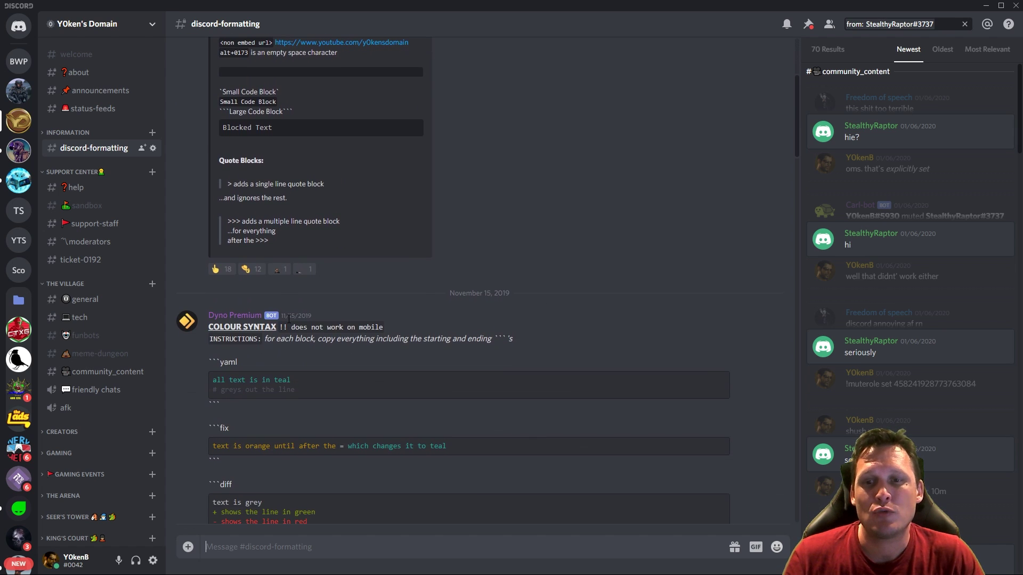
{"action": "scroll", "coordinate": [620, 212], "scroll_direction": "down", "scroll_amount": 20}
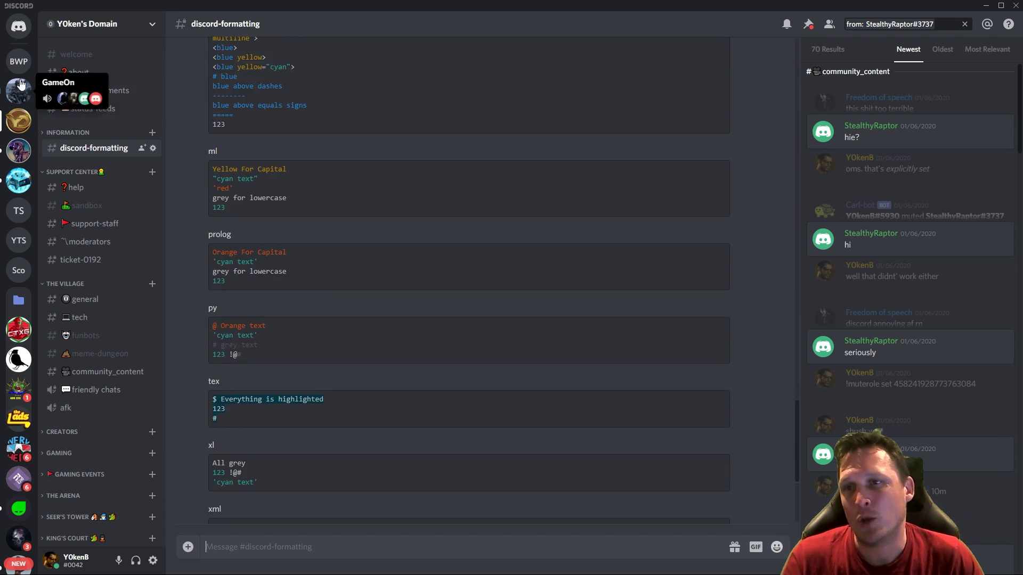
{"action": "left_click", "coordinate": [19, 61]}
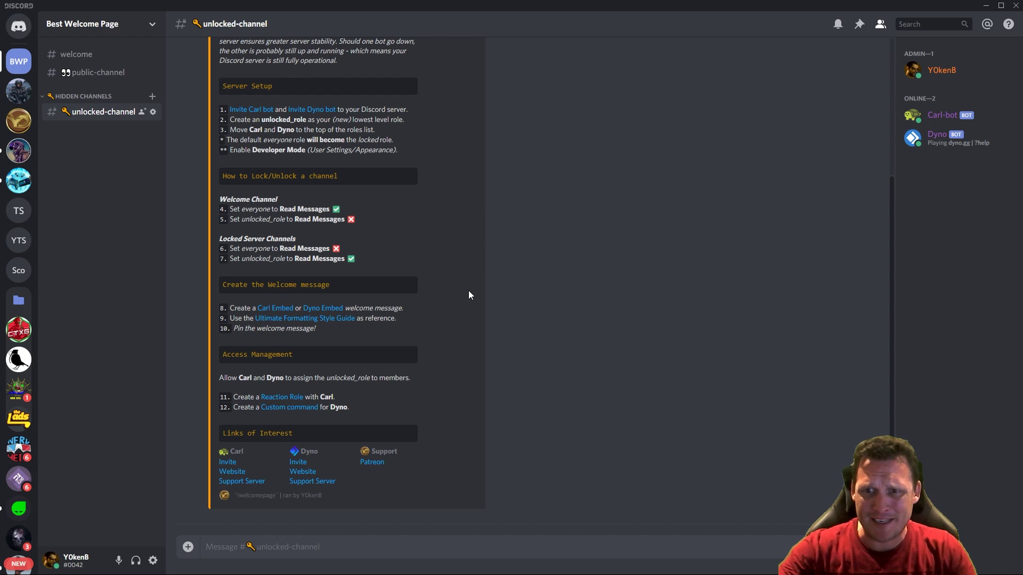
- Following the guide's pinning instruction, check the welcome message's pin option and the welcome channel's pinned messages
{"action": "left_click_drag", "start_coordinate": [234, 329], "coordinate": [320, 332]}
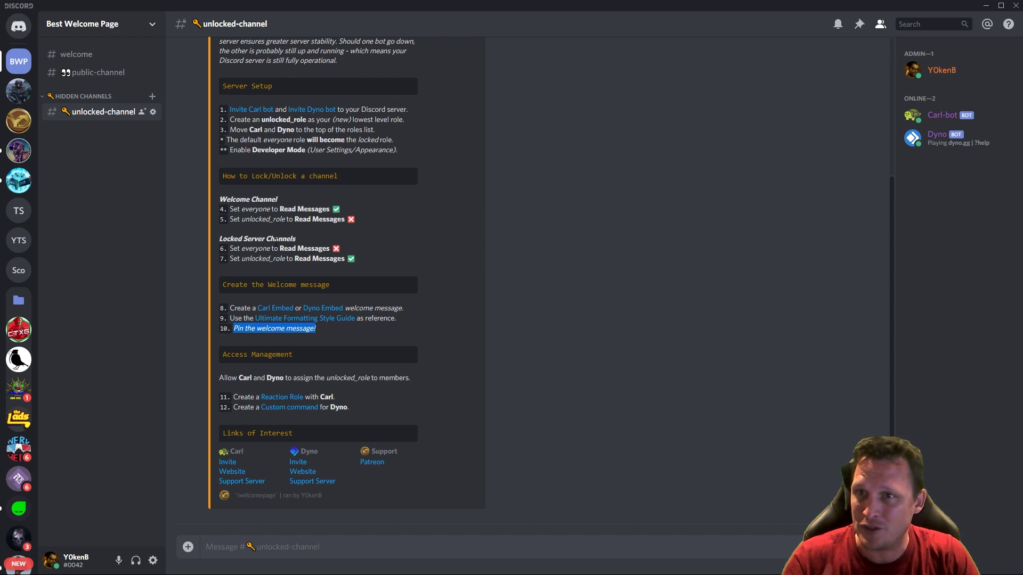
{"action": "left_click", "coordinate": [90, 54]}
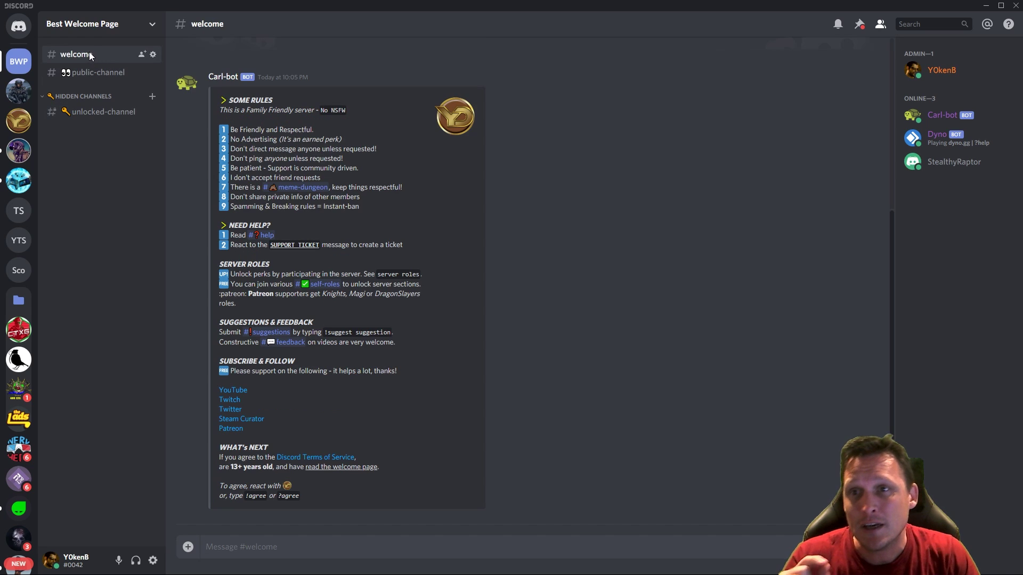
{"action": "left_click", "coordinate": [879, 87]}
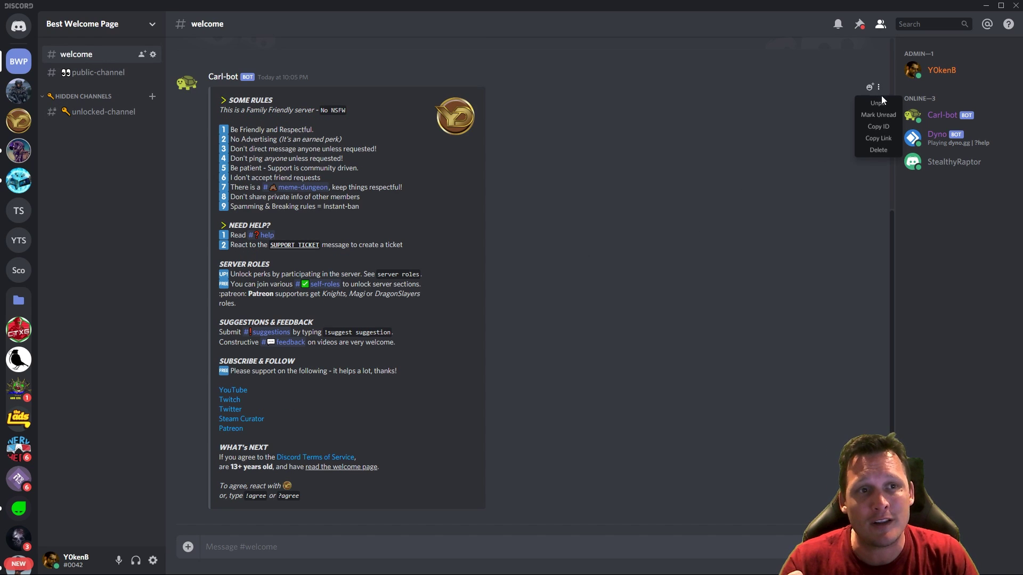
{"action": "left_click", "coordinate": [860, 24]}
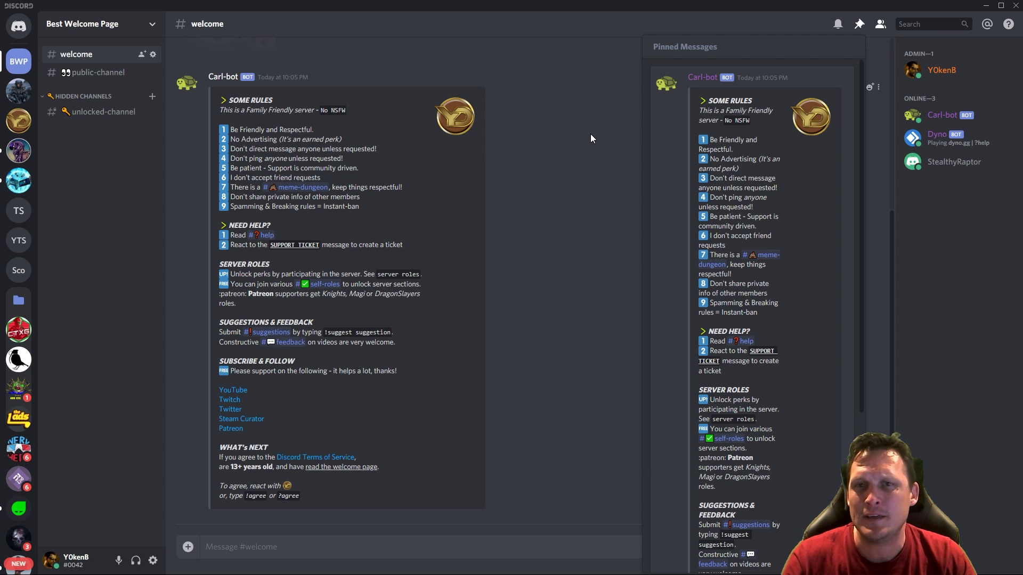
{"action": "left_click", "coordinate": [590, 134]}
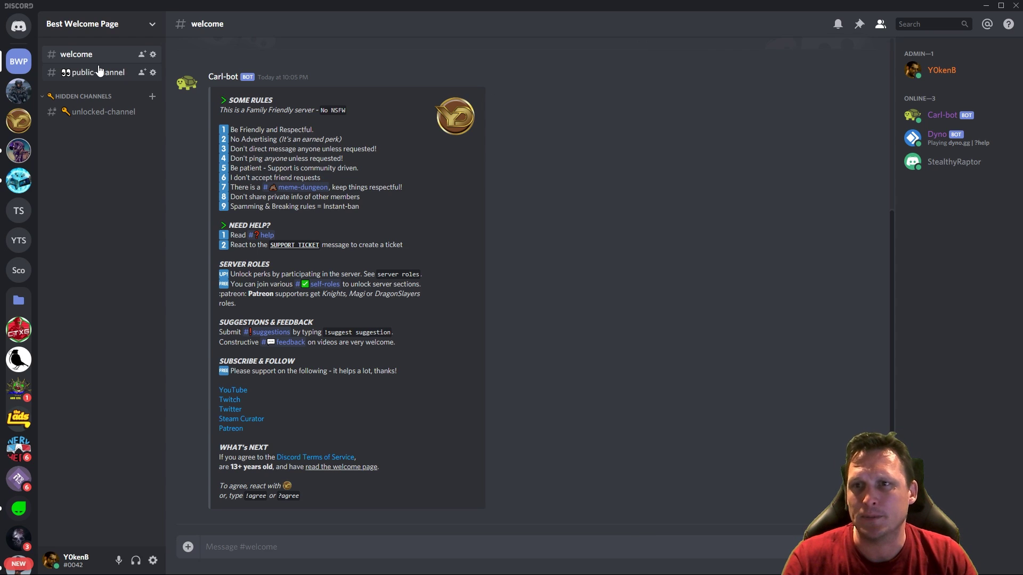
- Review the guide's Access Management section and read the linked Carl-bot Reaction Roles documentation for role management commands
{"action": "left_click", "coordinate": [93, 113]}
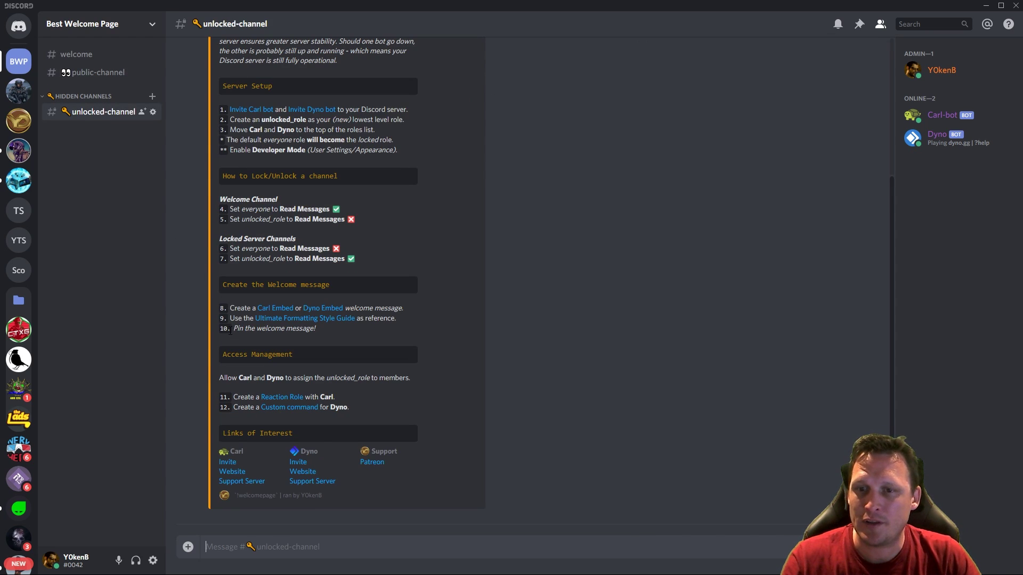
{"action": "left_click_drag", "start_coordinate": [223, 356], "coordinate": [308, 355]}
{"action": "left_click", "coordinate": [376, 361]}
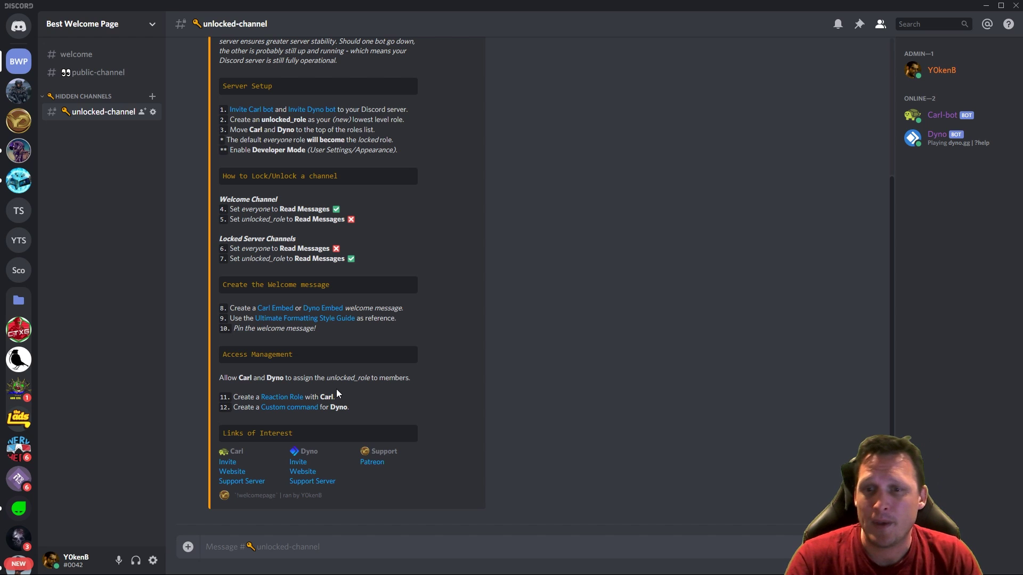
{"action": "left_click", "coordinate": [276, 402]}
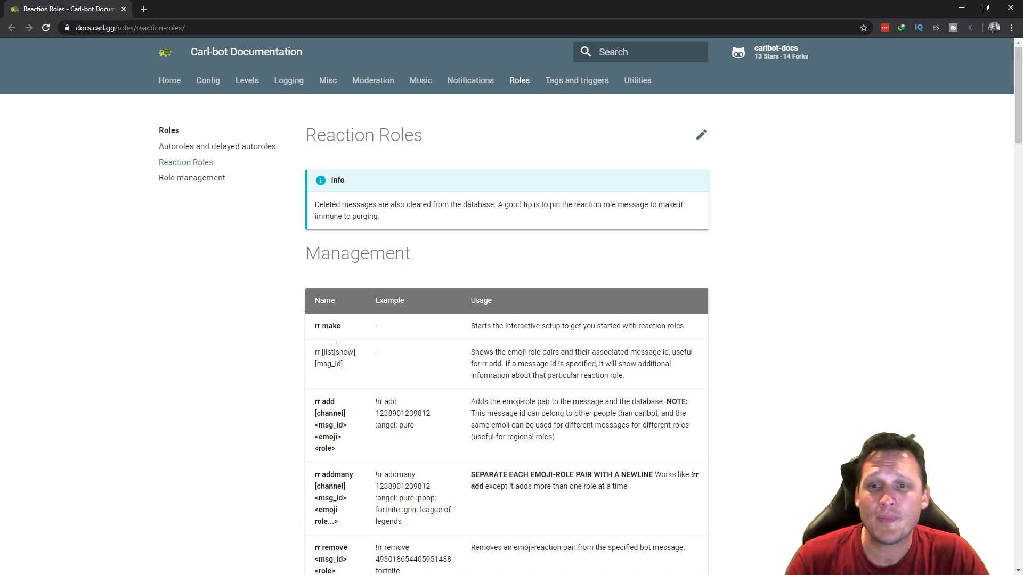
{"action": "scroll", "coordinate": [421, 319], "scroll_direction": "down", "scroll_amount": 2}
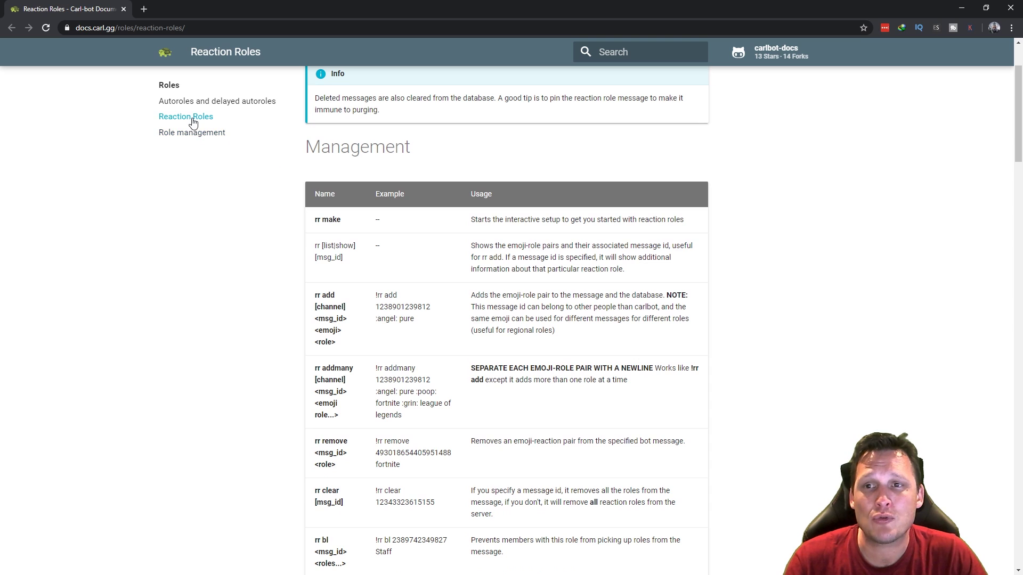
{"action": "scroll", "coordinate": [535, 393], "scroll_direction": "down", "scroll_amount": 2}
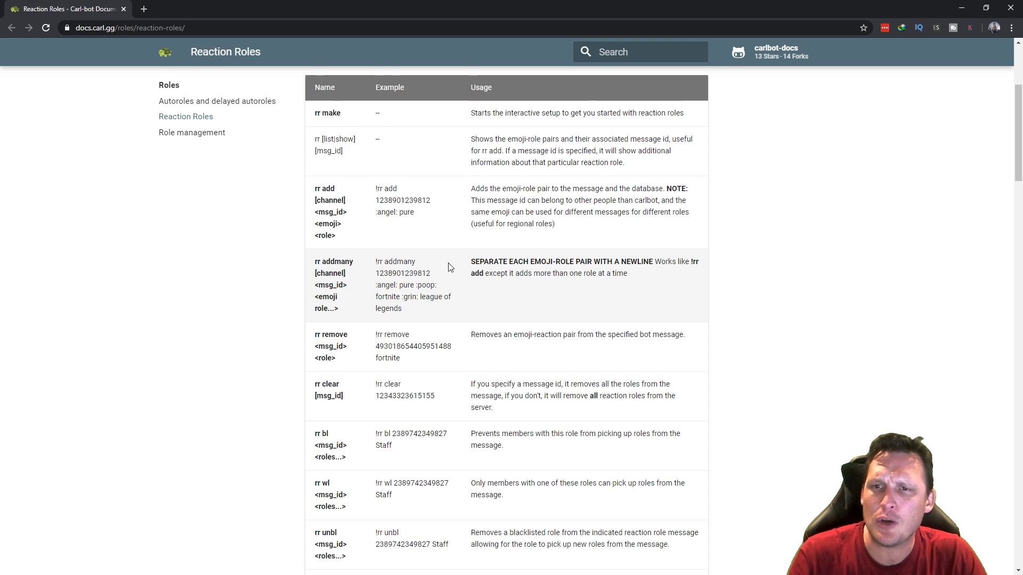
{"action": "scroll", "coordinate": [311, 204], "scroll_direction": "up", "scroll_amount": 4}
{"action": "left_click", "coordinate": [123, 9]}
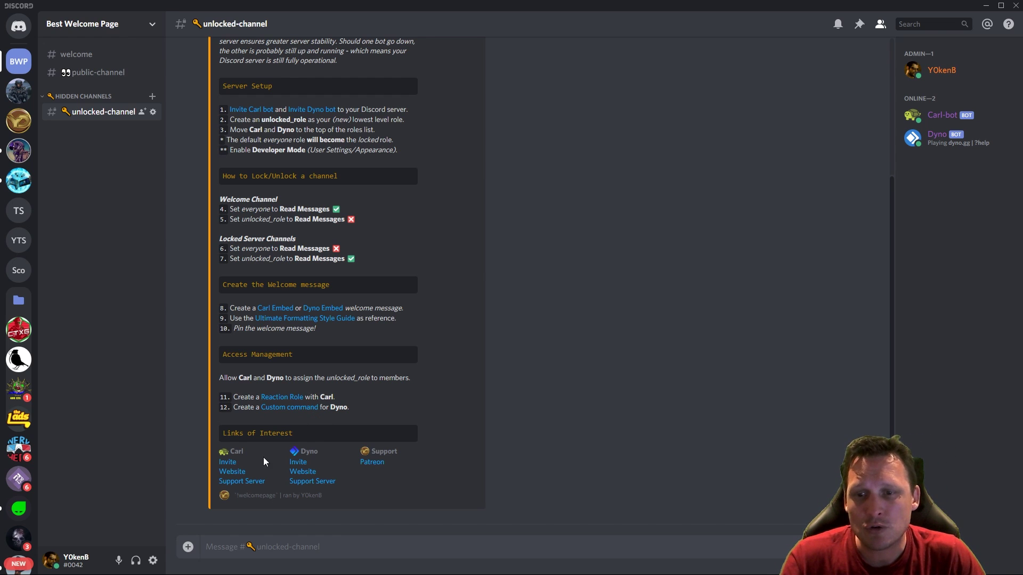
- Open the Carl-bot website from the guide's links and go to the dashboard for the Best Welcome Page server
{"action": "left_click", "coordinate": [231, 474]}
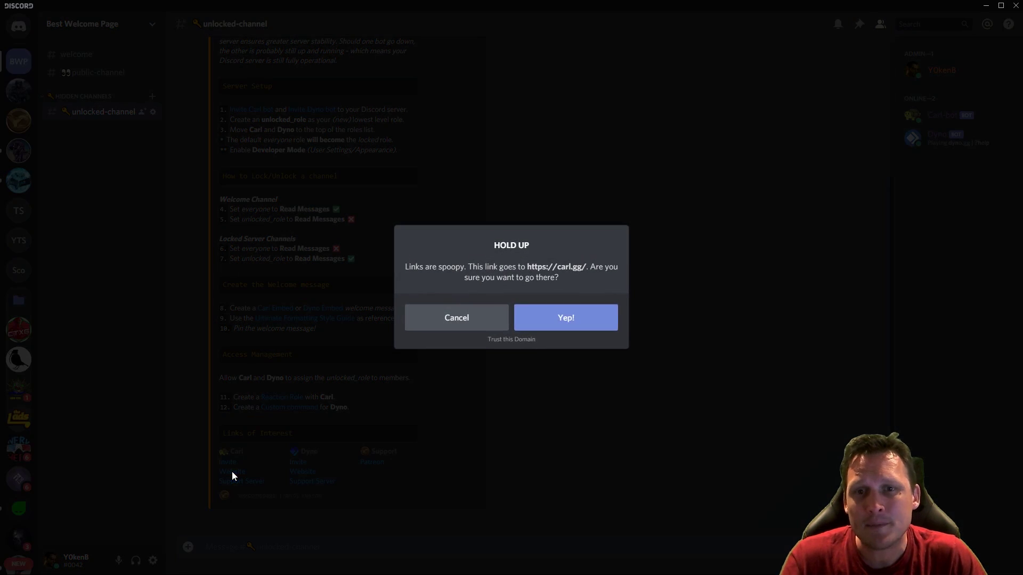
{"action": "left_click", "coordinate": [579, 322]}
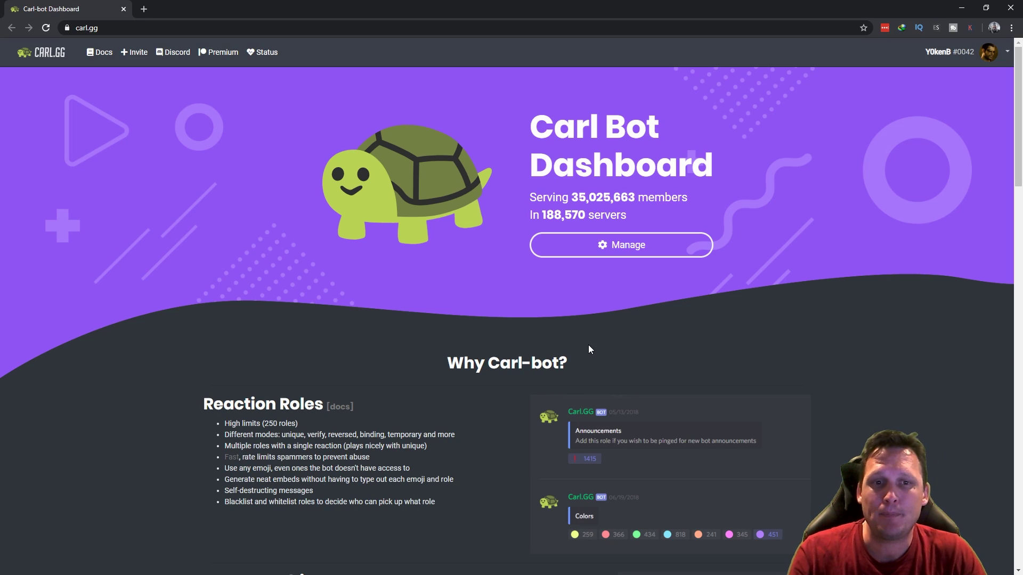
{"action": "left_click", "coordinate": [642, 251]}
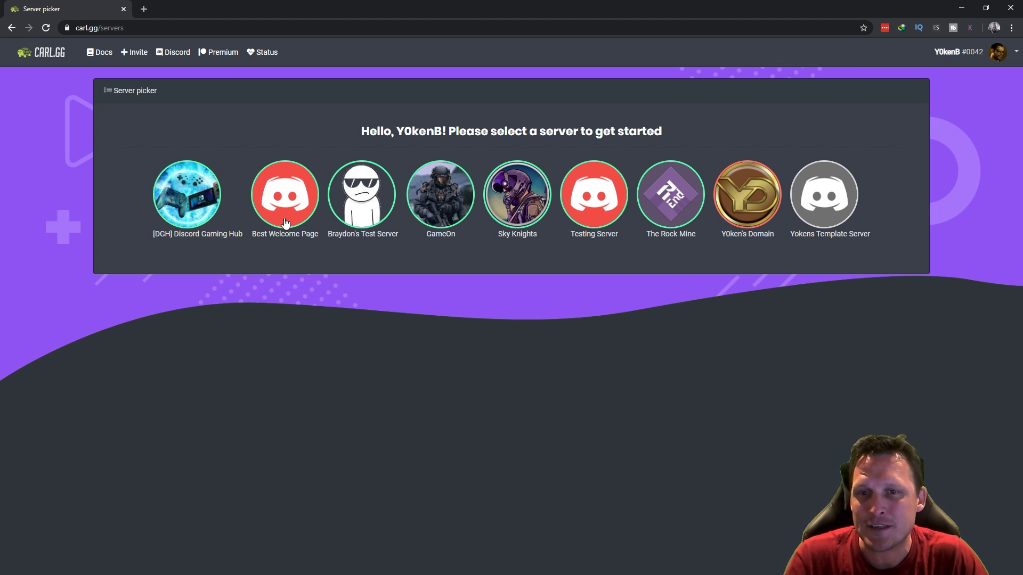
{"action": "left_click", "coordinate": [286, 200]}
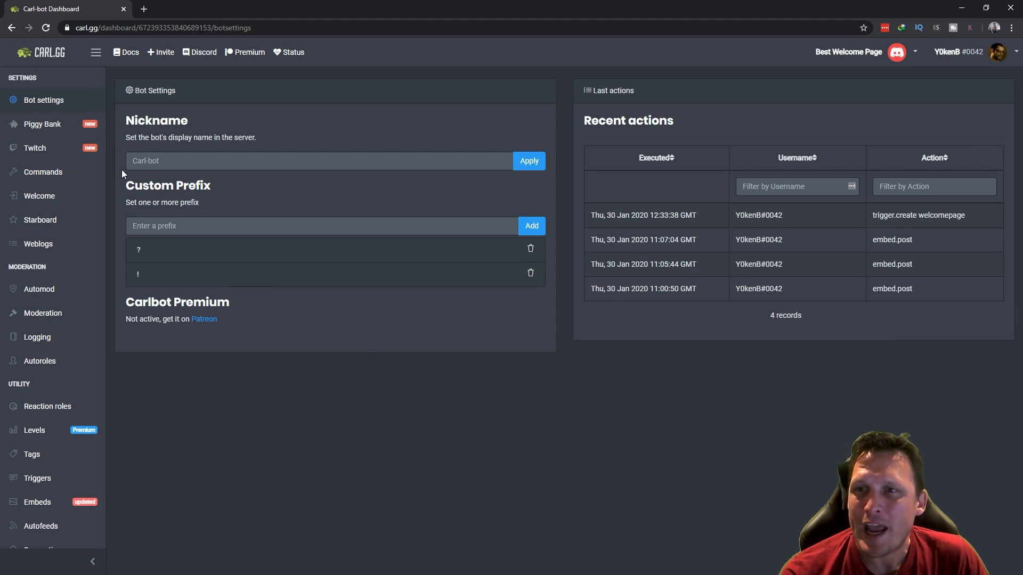
- Look over the Roles commands on the Carl-bot dashboard and start a new reaction role with its mode set to Use ID
{"action": "left_click", "coordinate": [36, 175]}
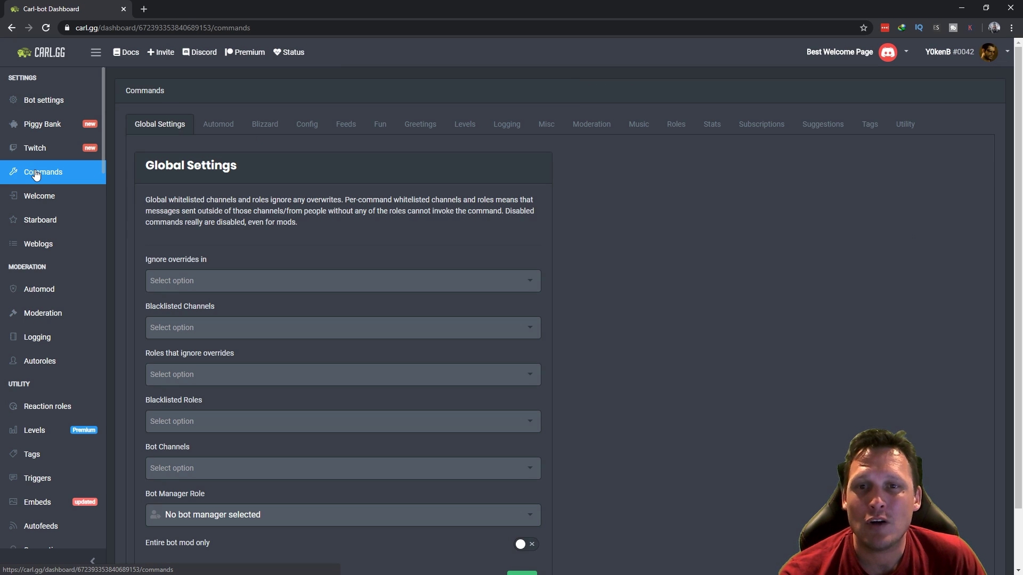
{"action": "left_click", "coordinate": [676, 126]}
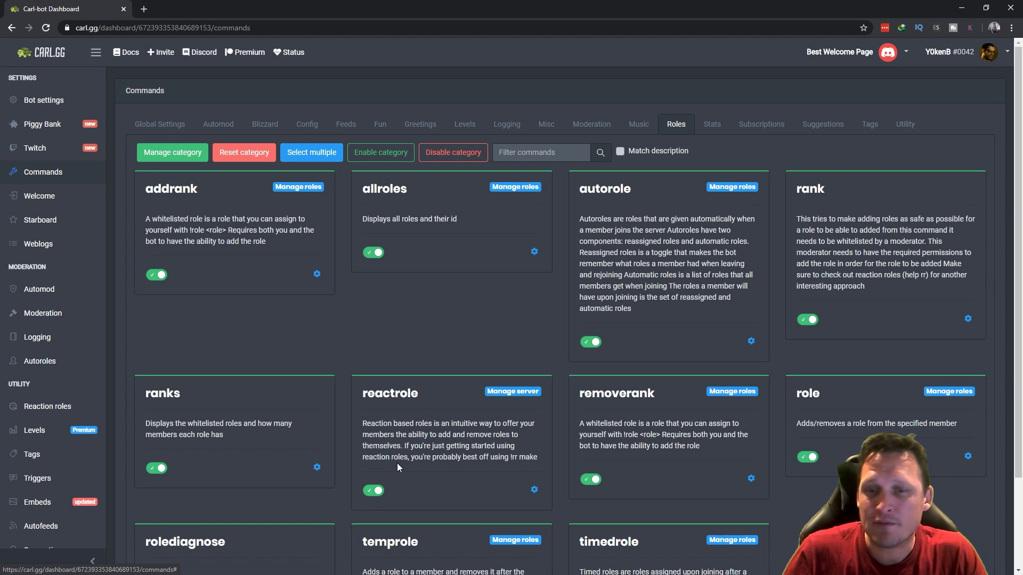
{"action": "left_click", "coordinate": [44, 408]}
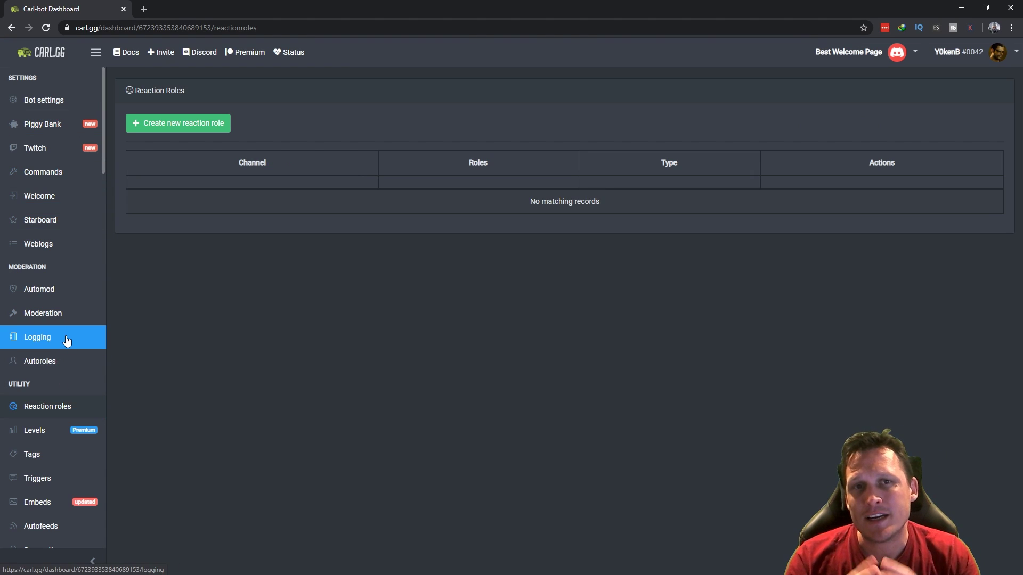
{"action": "left_click", "coordinate": [172, 124]}
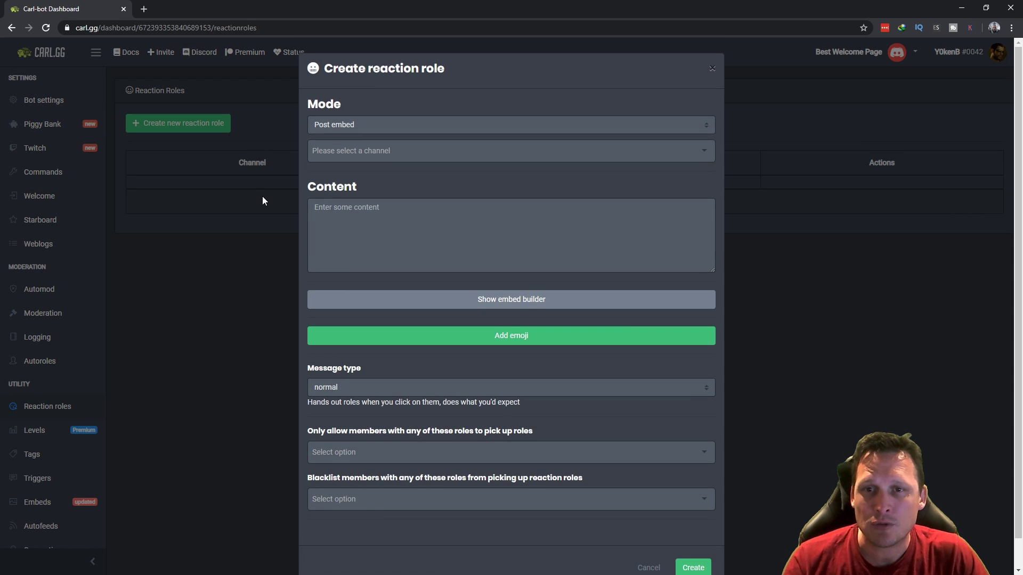
{"action": "left_click", "coordinate": [365, 127]}
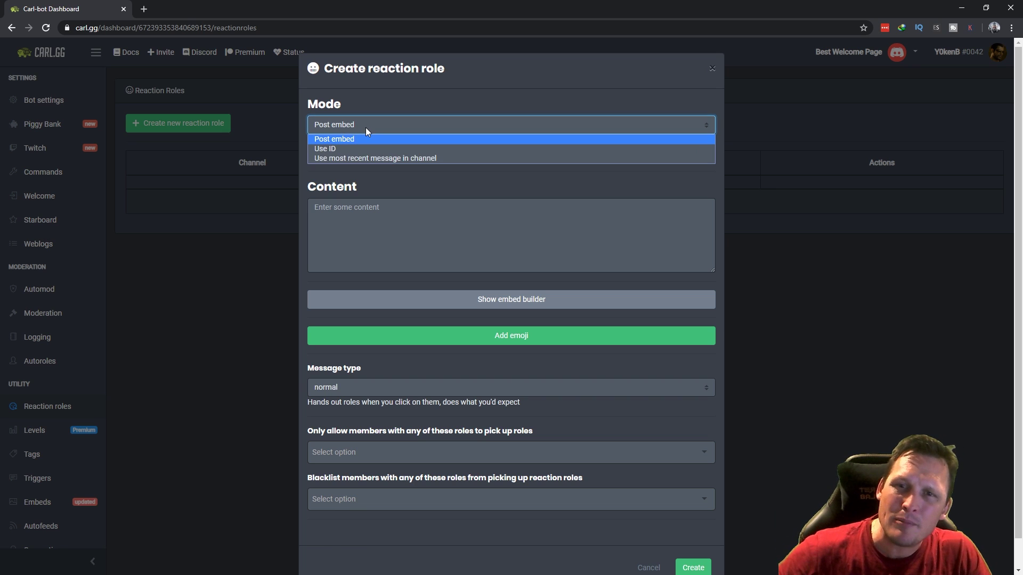
{"action": "left_click", "coordinate": [333, 150]}
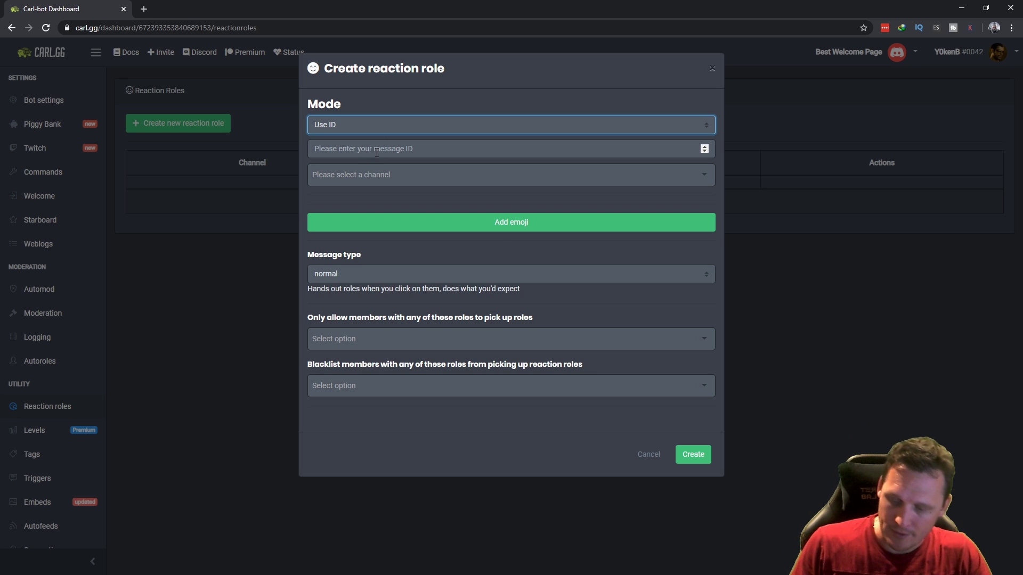
- Switch to Discord and copy the message ID of Carl-bot's rules message in the welcome channel
{"action": "key", "text": "alt+Tab"}
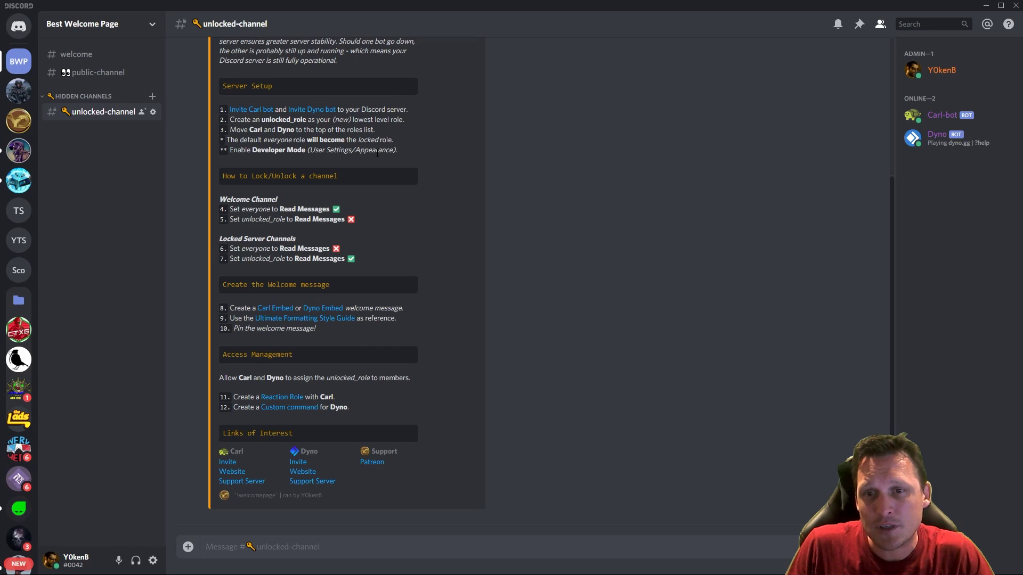
{"action": "left_click", "coordinate": [83, 55]}
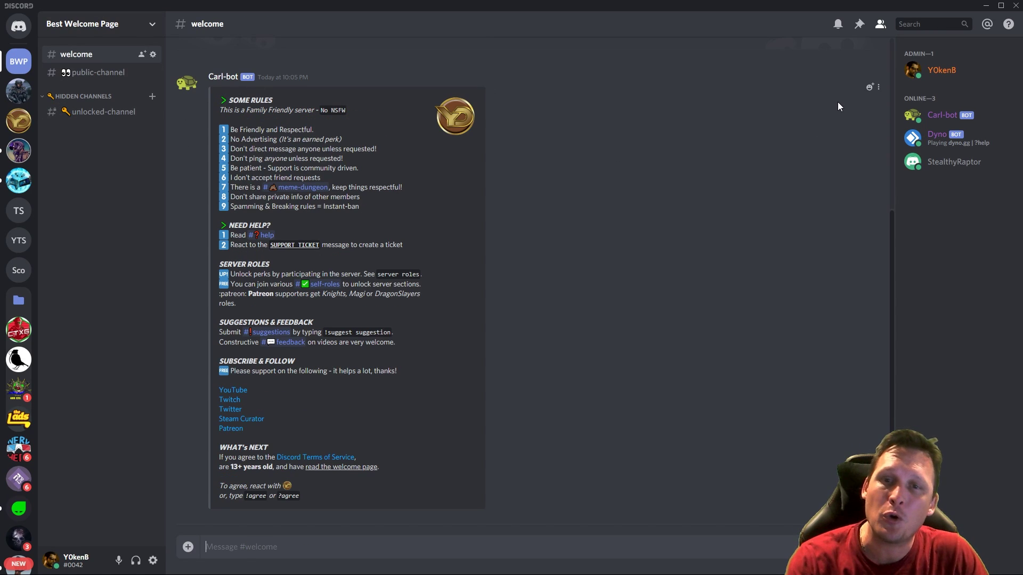
{"action": "left_click", "coordinate": [878, 89]}
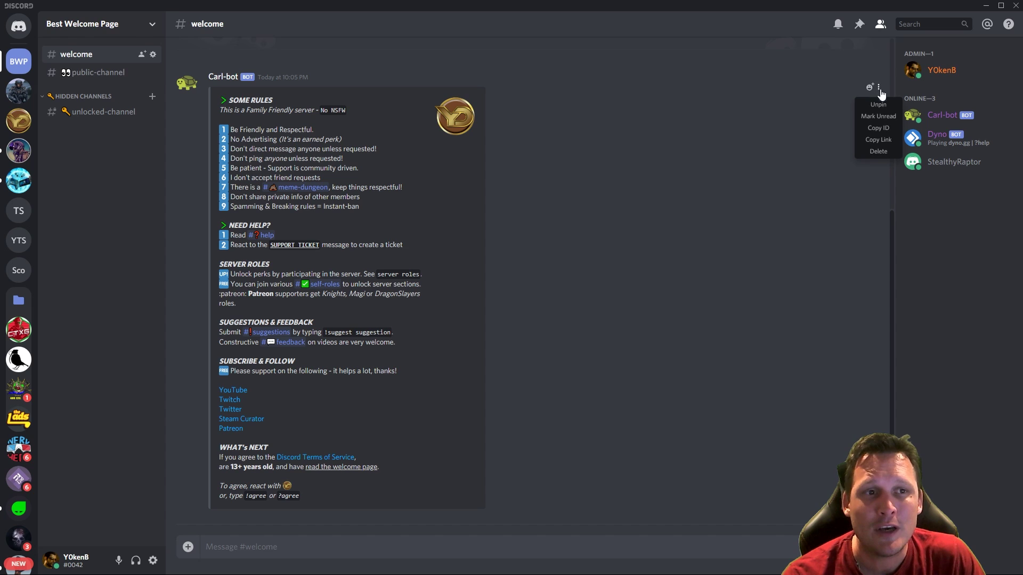
{"action": "left_click", "coordinate": [879, 136]}
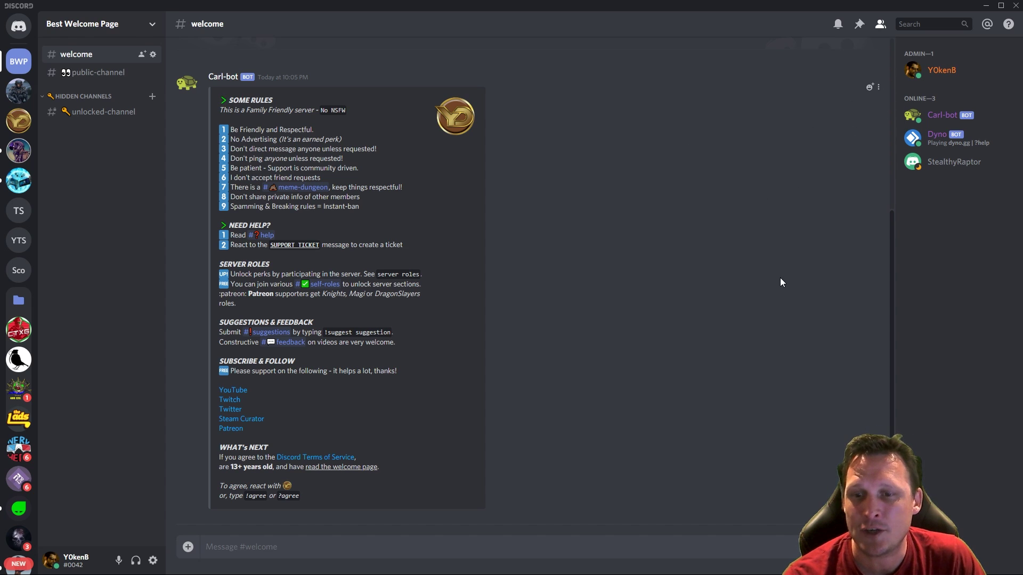
- Switch back to the Carl-bot dashboard, paste the copied message ID into the reaction role and choose the welcome channel
{"action": "key", "text": "alt+Tab"}
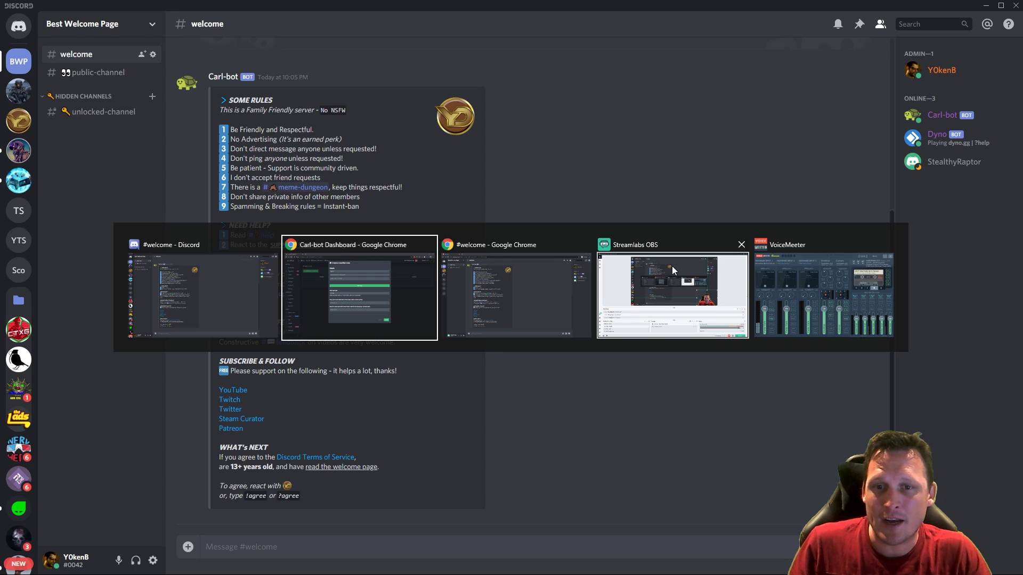
{"action": "left_click", "coordinate": [469, 152]}
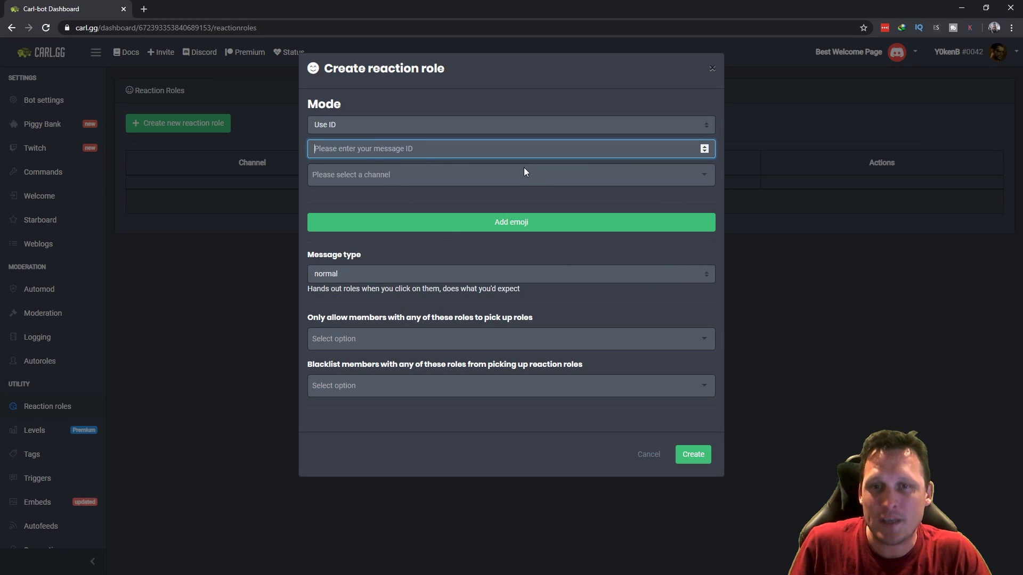
{"action": "key", "text": "ctrl+v"}
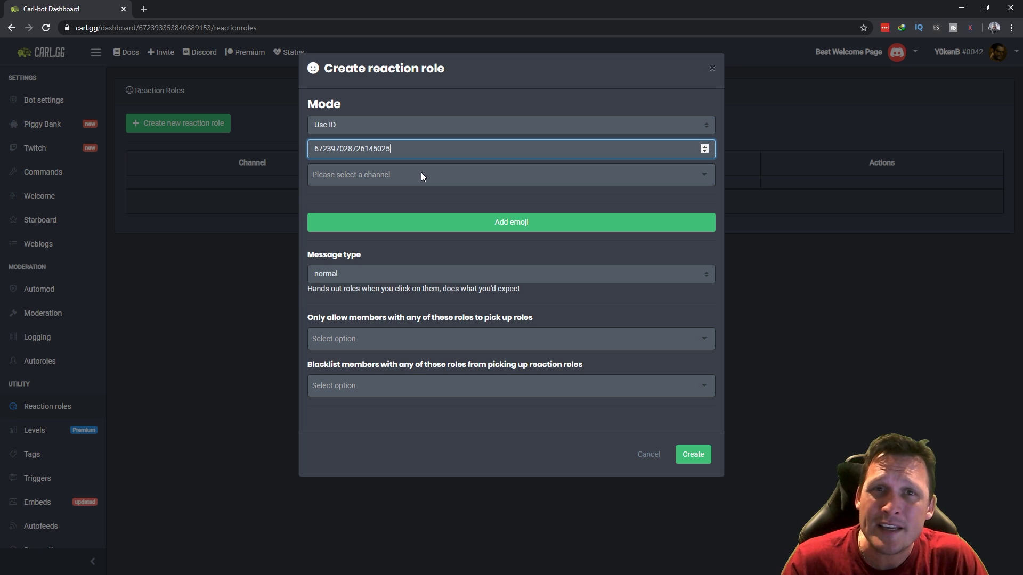
{"action": "left_click", "coordinate": [382, 176]}
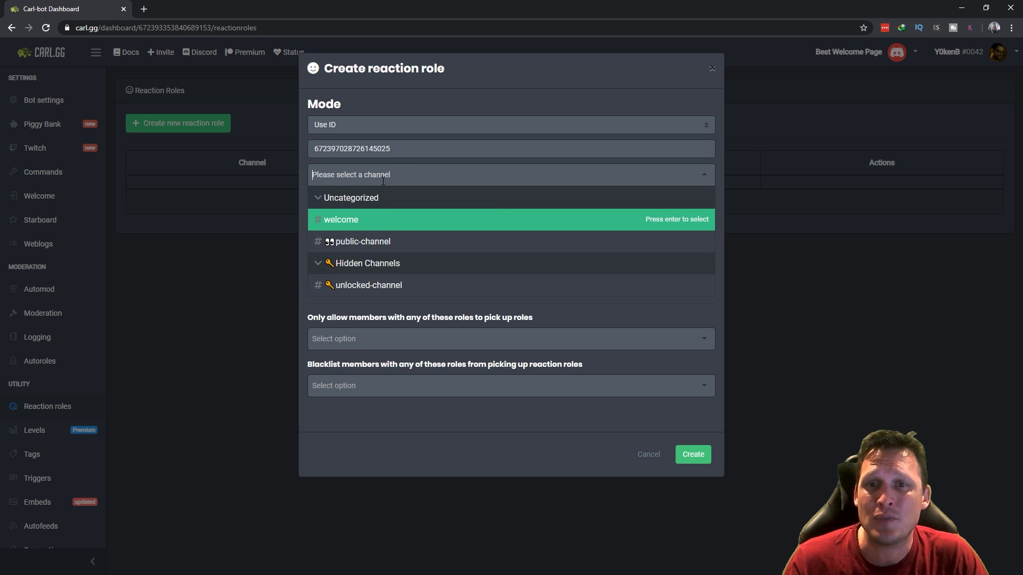
{"action": "left_click", "coordinate": [353, 224]}
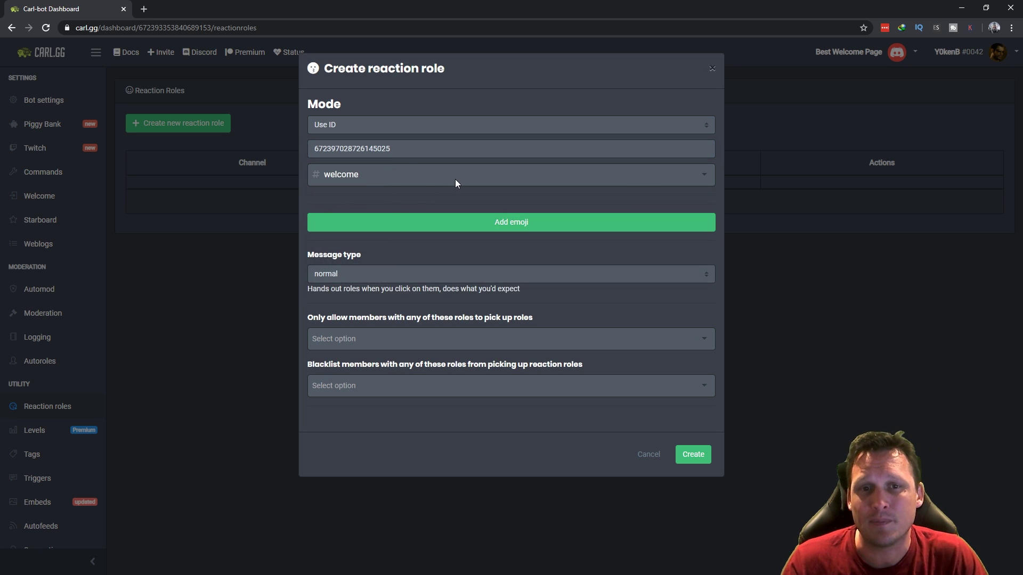
- Add the red heart emoji to the reaction role and assign it the verrified role
{"action": "left_click", "coordinate": [512, 229]}
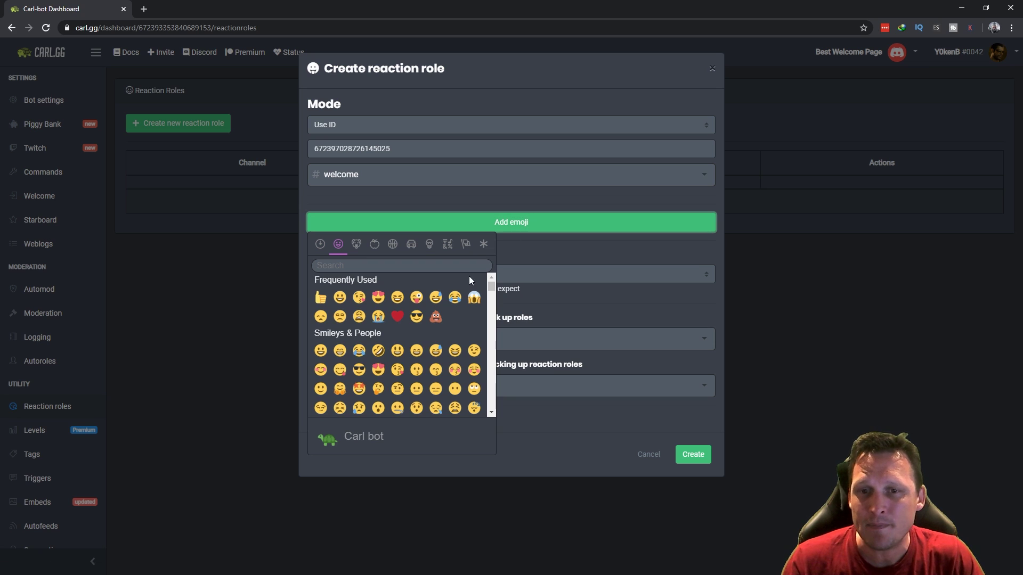
{"action": "left_click", "coordinate": [396, 315]}
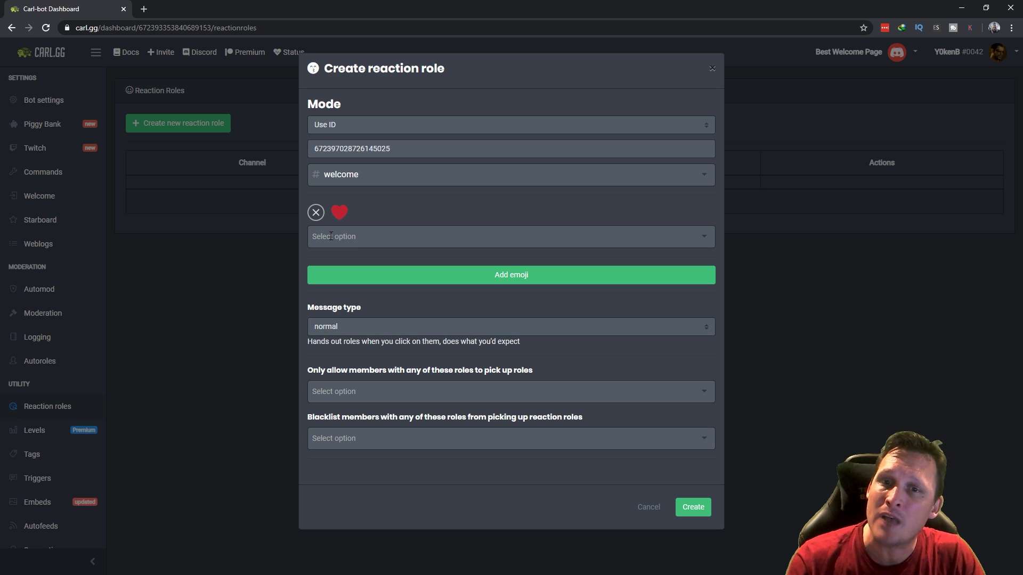
{"action": "left_click", "coordinate": [356, 237]}
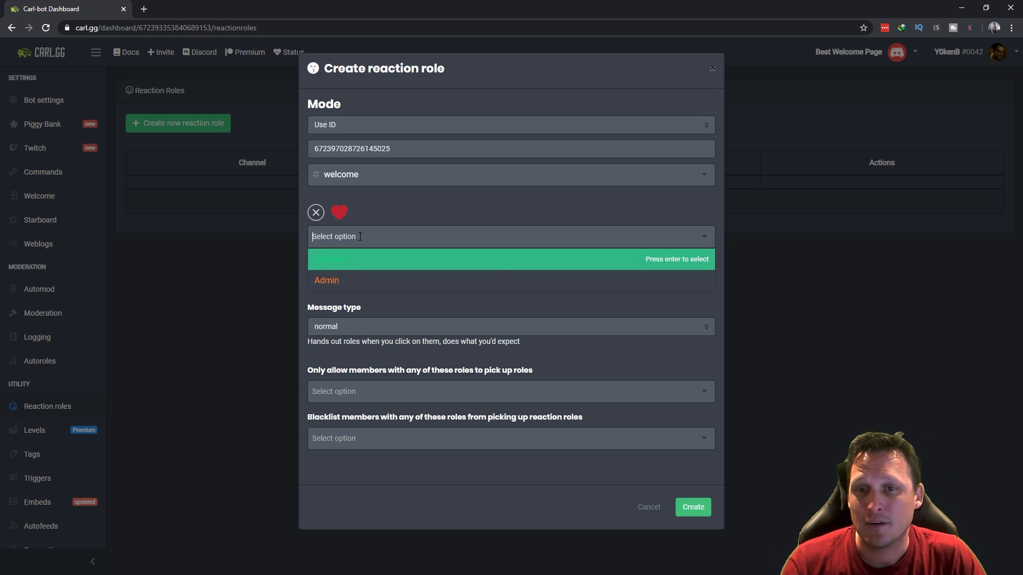
{"action": "left_click", "coordinate": [348, 261]}
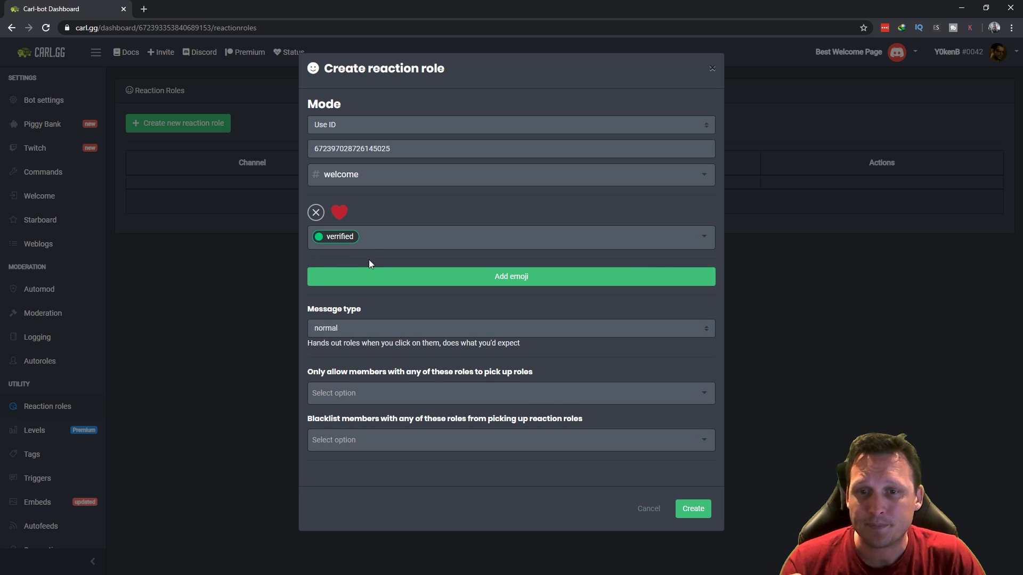
- Set the reaction role's message type to verify and create the reaction role
{"action": "left_click", "coordinate": [334, 330]}
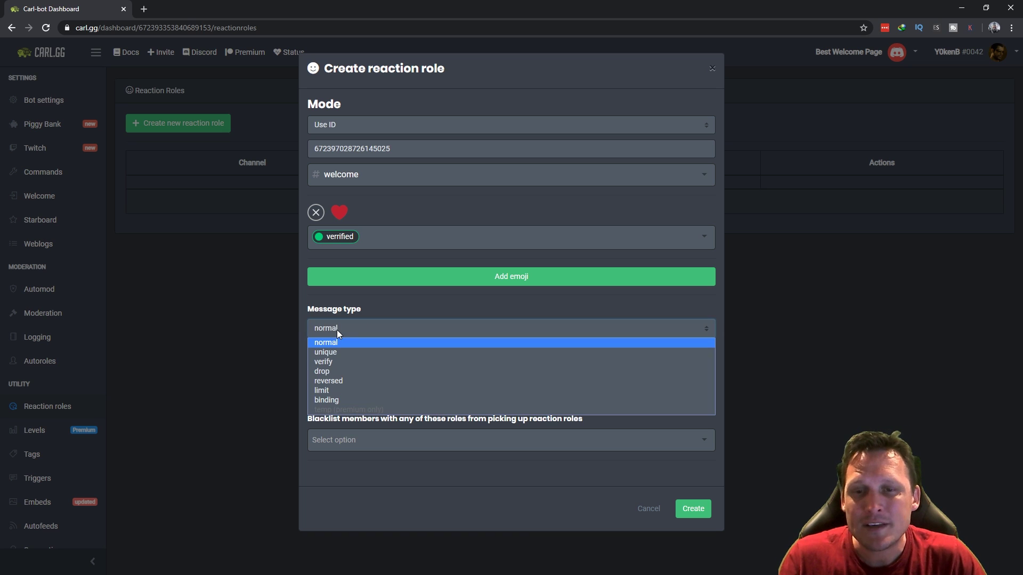
{"action": "left_click", "coordinate": [334, 363]}
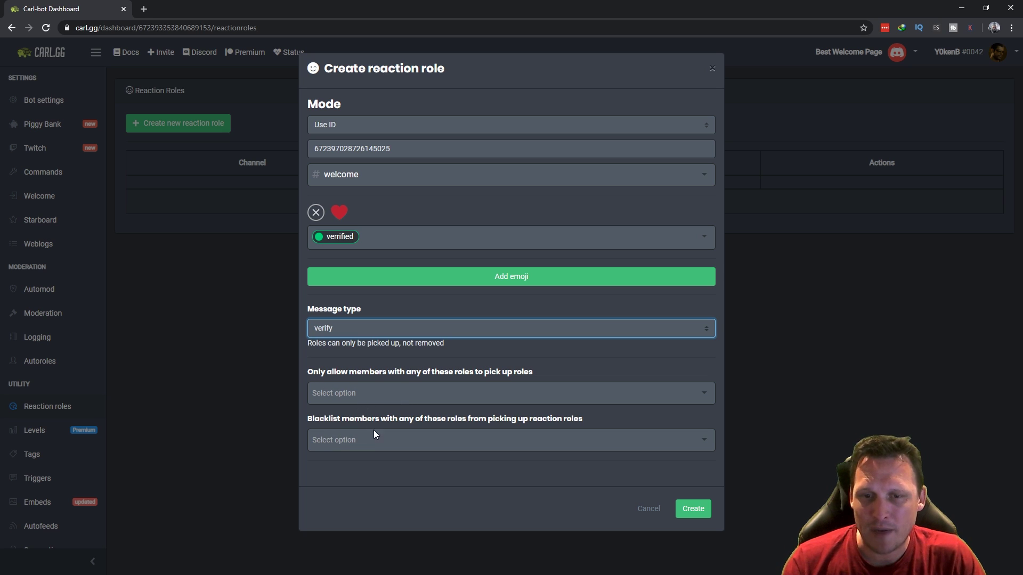
{"action": "left_click", "coordinate": [693, 509]}
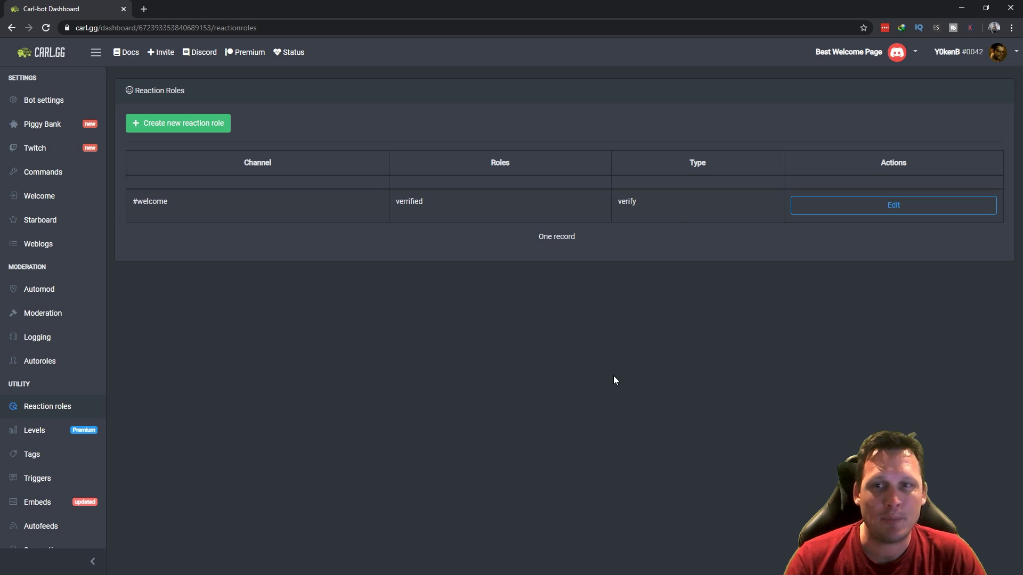
- React to the welcome message with the red heart from the incognito test account, and check that member in the admin account's public-channel
{"action": "key", "text": "alt+Tab"}
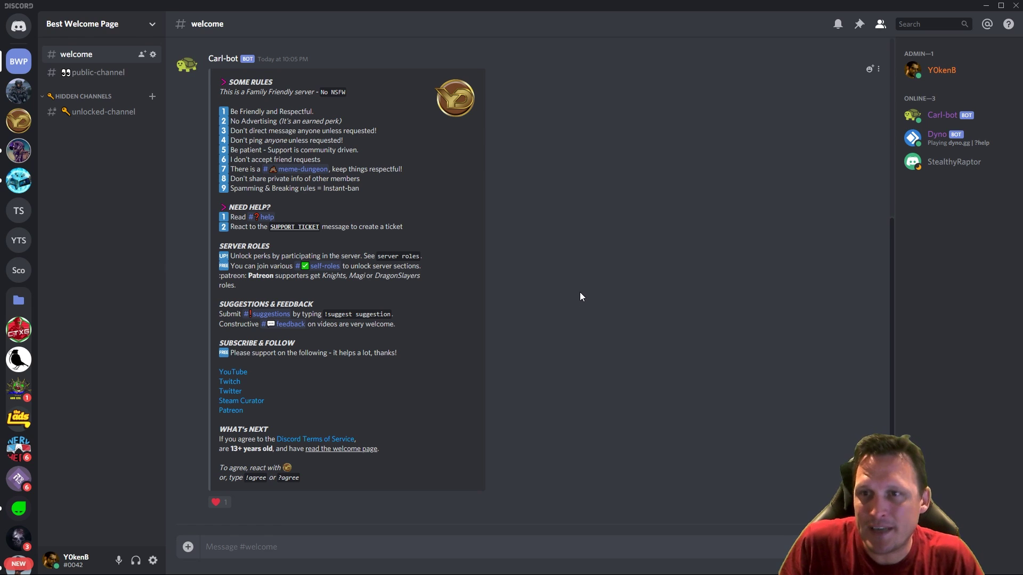
{"action": "key", "text": "alt+Tab"}
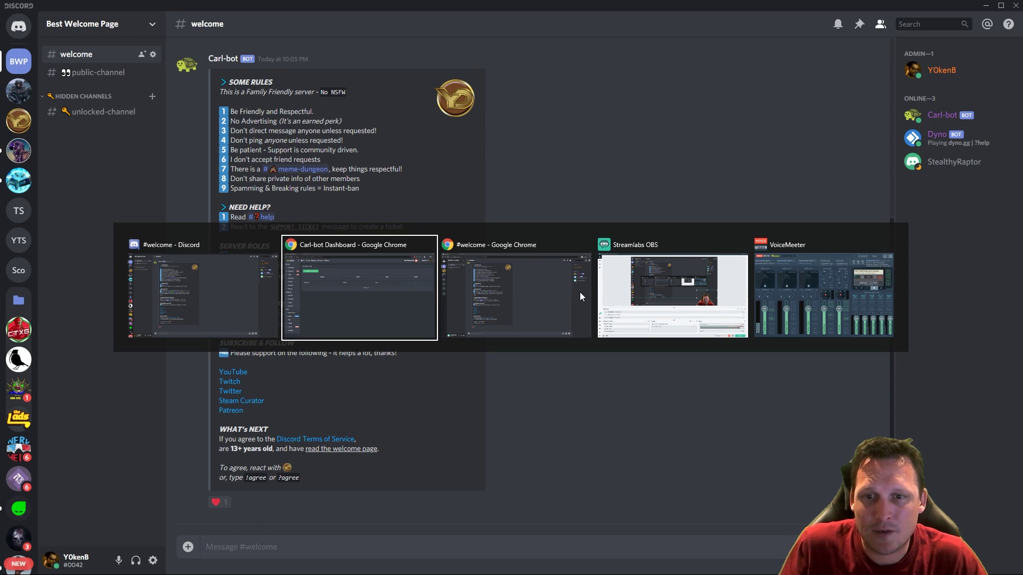
{"action": "key", "text": "alt+Tab"}
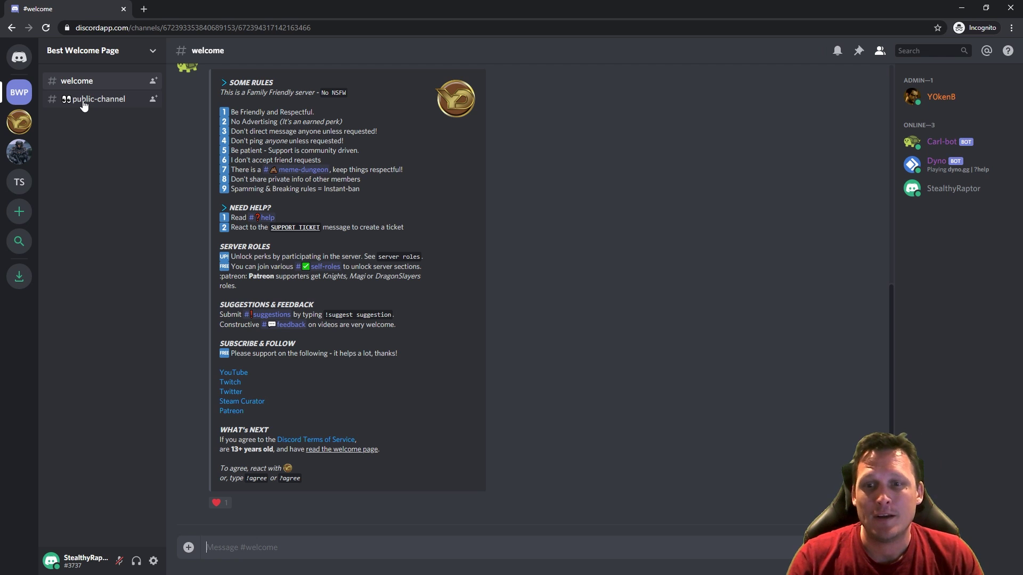
{"action": "mouse_move", "coordinate": [209, 492]}
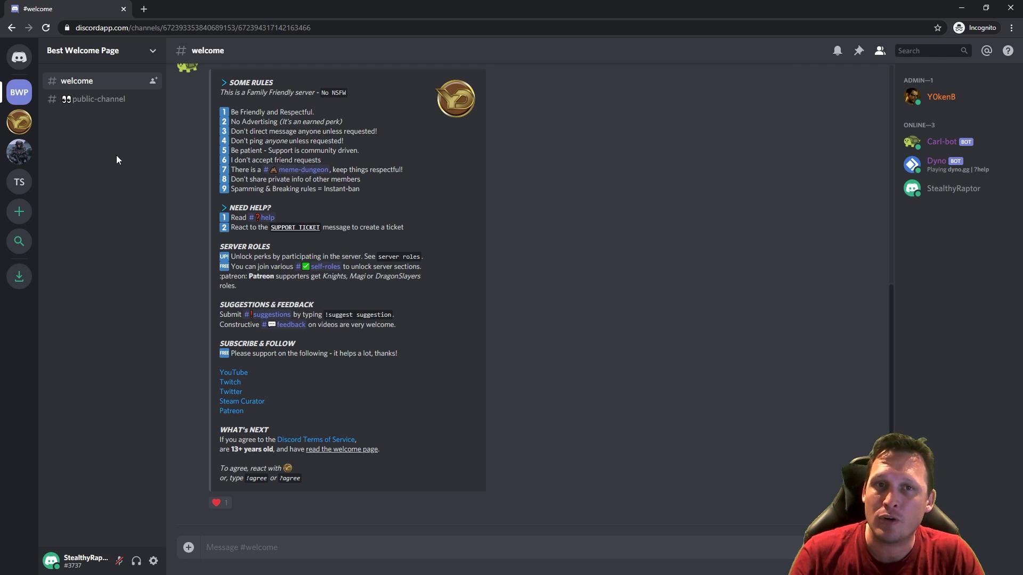
{"action": "left_click", "coordinate": [217, 503]}
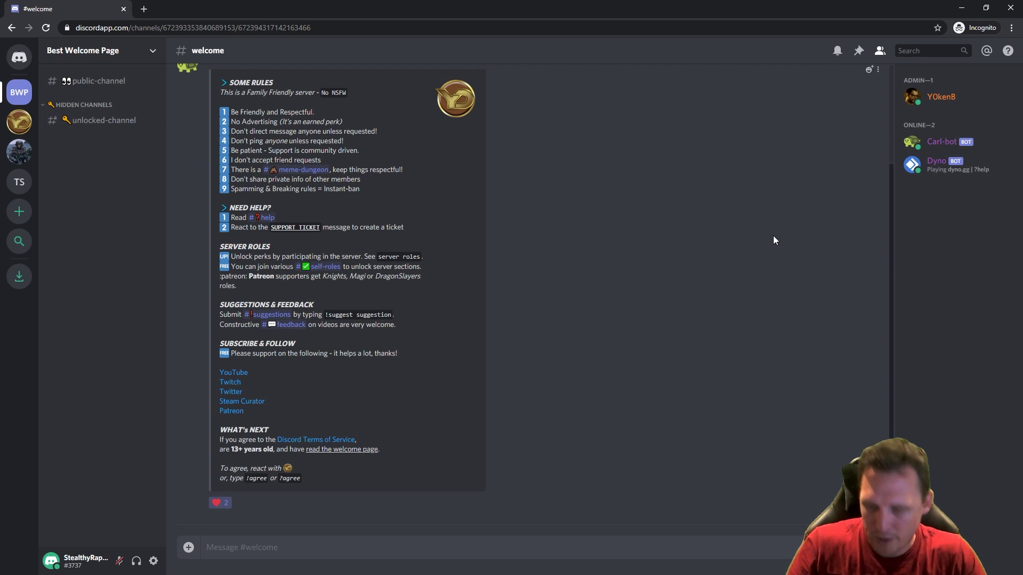
{"action": "key", "text": "alt+Tab"}
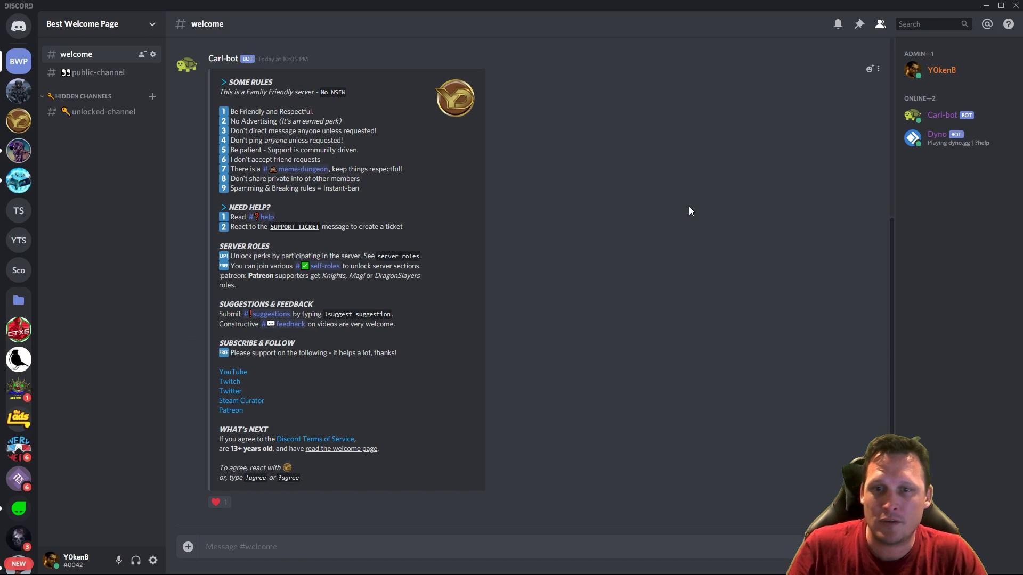
{"action": "left_click", "coordinate": [91, 72]}
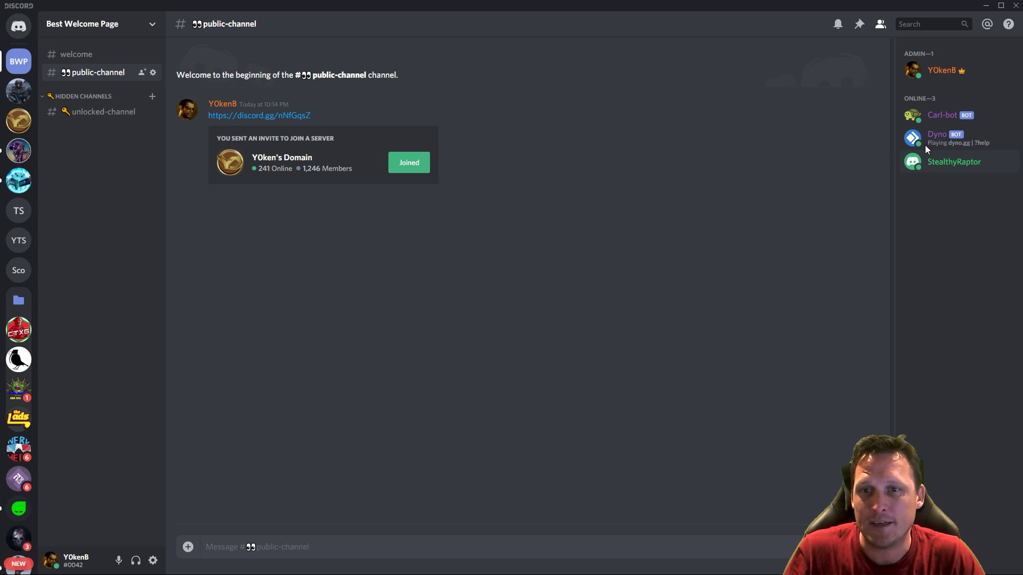
- Review the setup guide in unlocked-channel, view its linked YouTube video on custom commands for Dyno, and close the video
{"action": "left_click", "coordinate": [90, 114]}
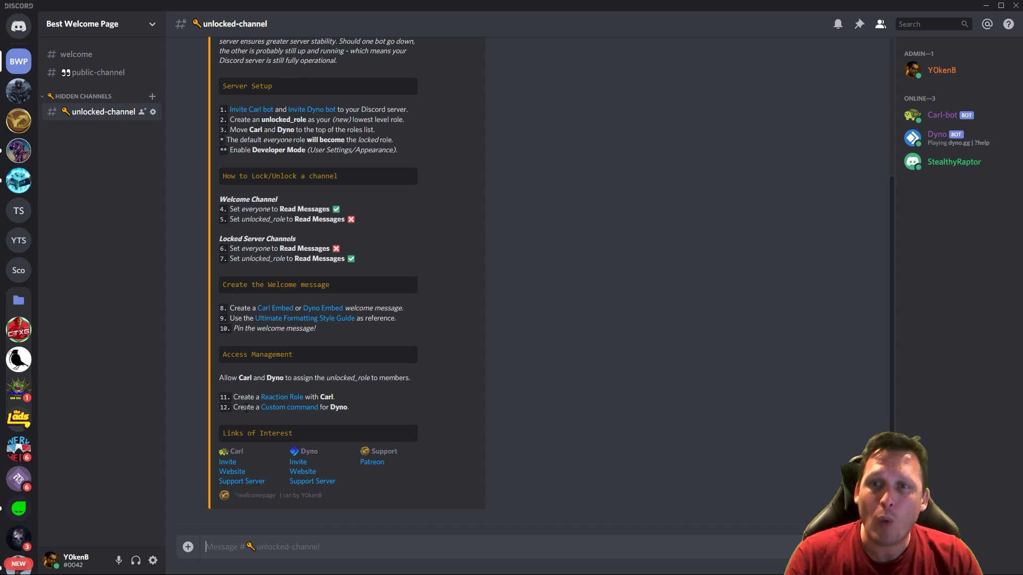
{"action": "scroll", "coordinate": [272, 201], "scroll_direction": "up", "scroll_amount": 3}
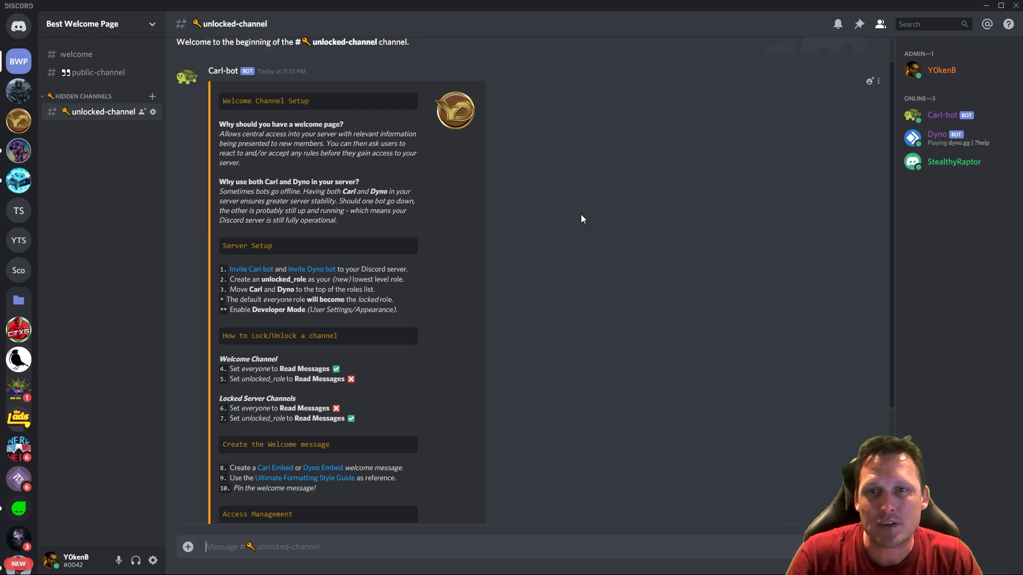
{"action": "scroll", "coordinate": [582, 215], "scroll_direction": "down", "scroll_amount": 3}
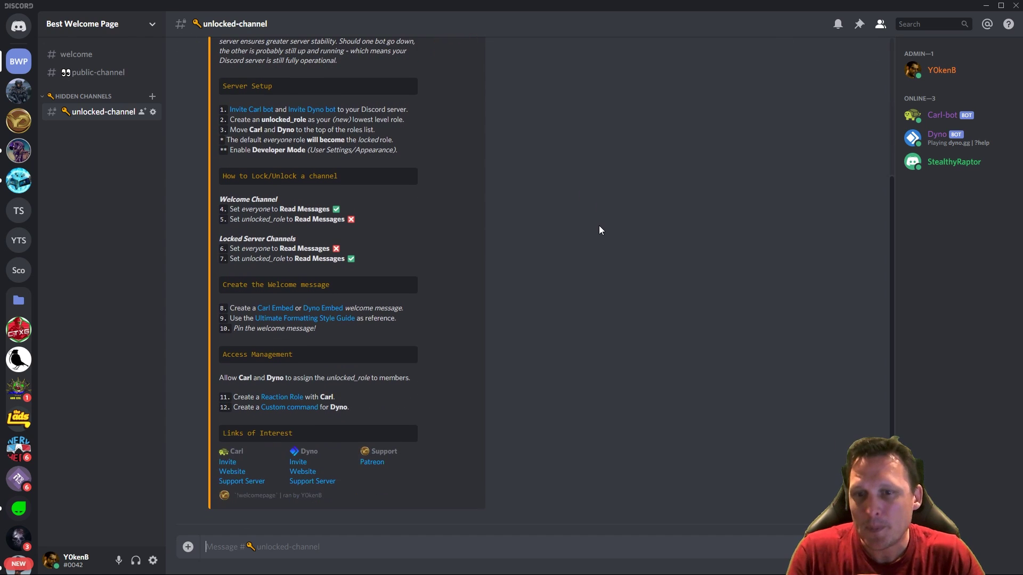
{"action": "left_click", "coordinate": [295, 408]}
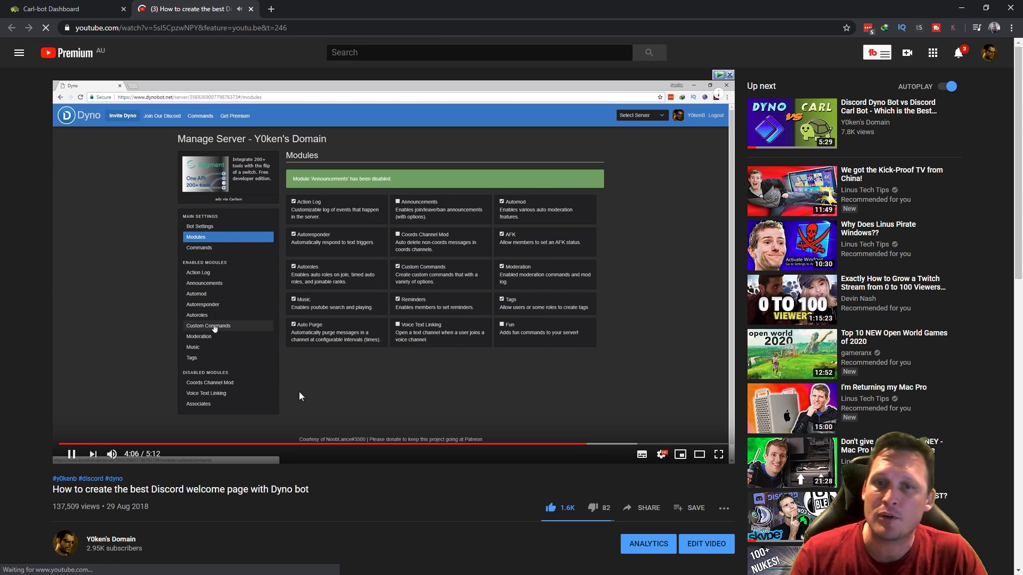
{"action": "left_click", "coordinate": [316, 202]}
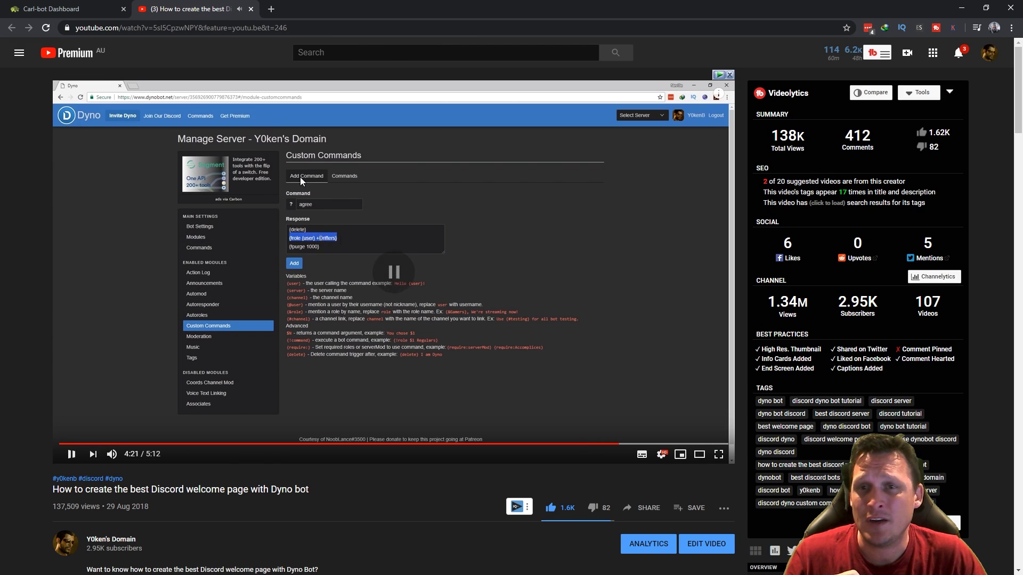
{"action": "left_click", "coordinate": [251, 9]}
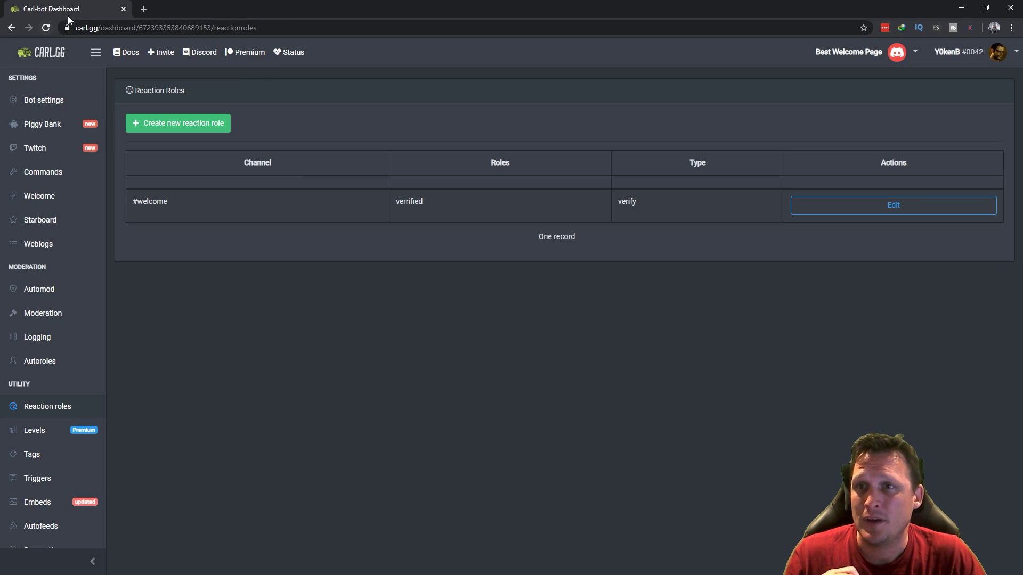
- Close the Carl-bot dashboard, follow the guide's Dyno website link, and open Custom Commands for the Best Welcome Page server
{"action": "left_click", "coordinate": [123, 10]}
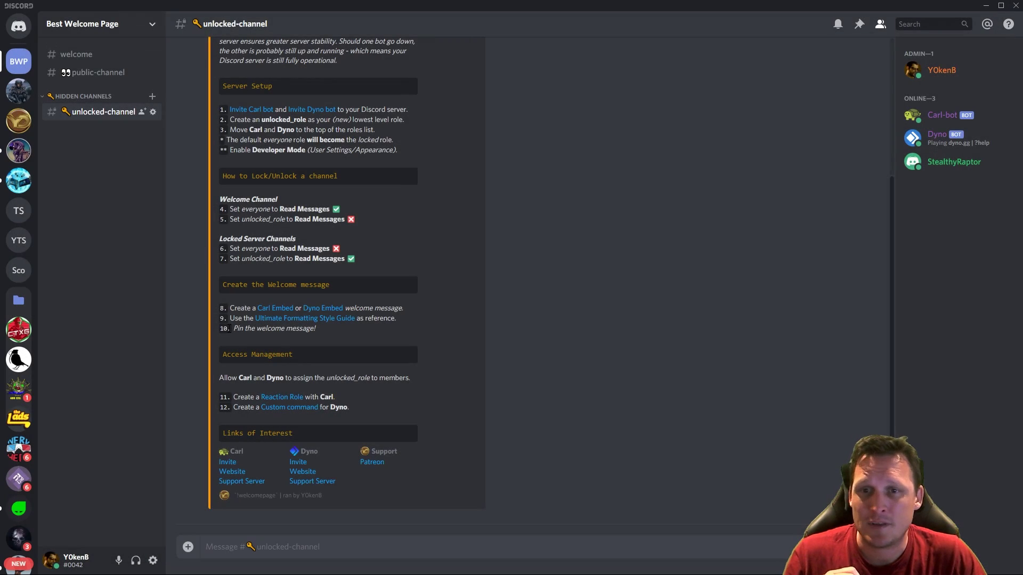
{"action": "left_click", "coordinate": [303, 472]}
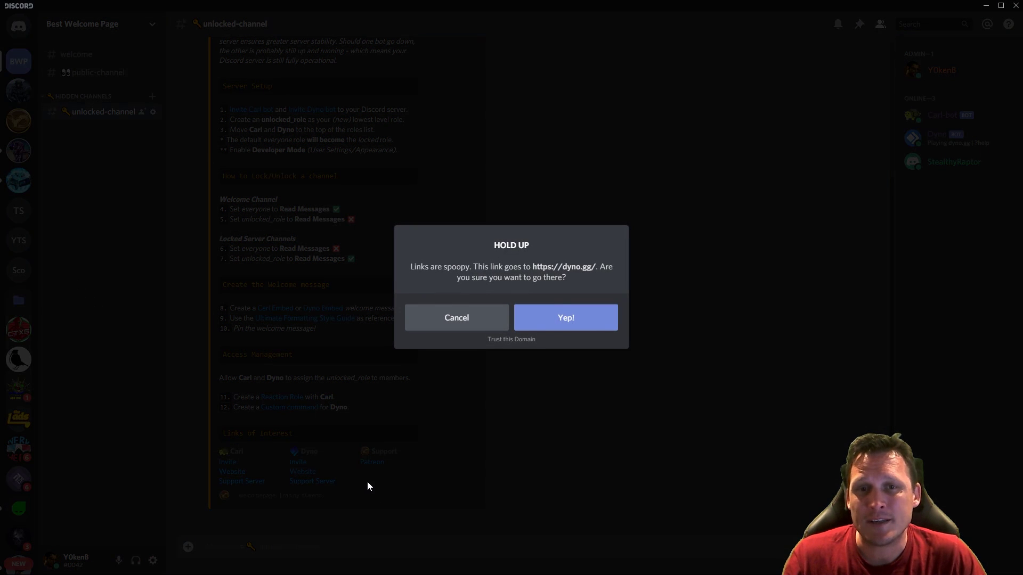
{"action": "left_click", "coordinate": [557, 322]}
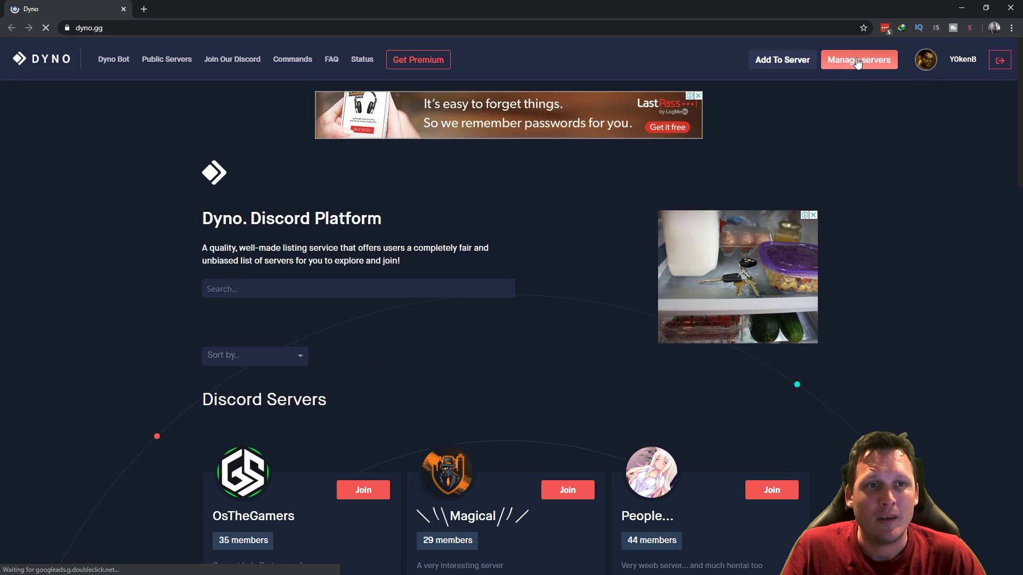
{"action": "left_click", "coordinate": [857, 61]}
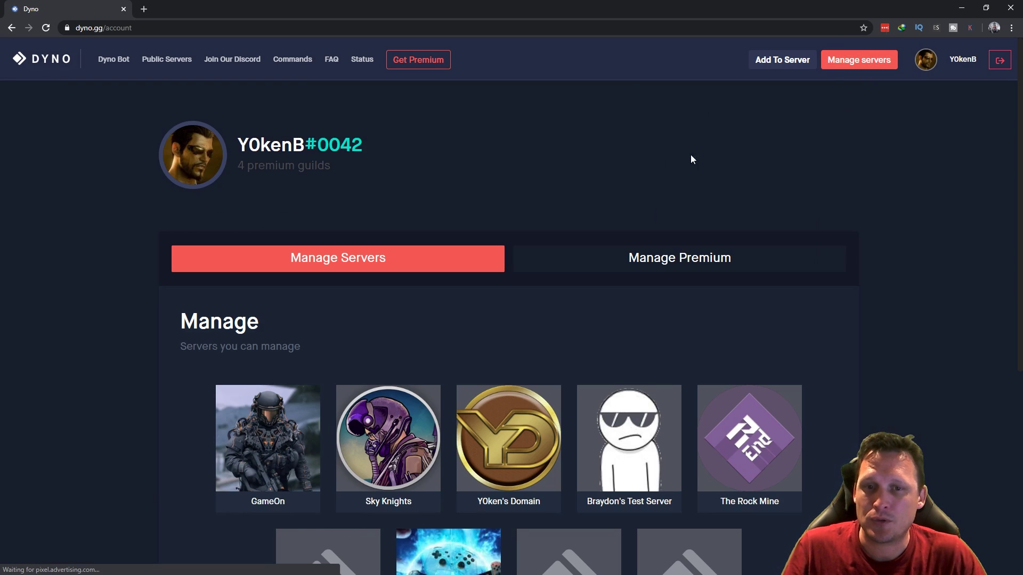
{"action": "scroll", "coordinate": [541, 259], "scroll_direction": "down", "scroll_amount": 3}
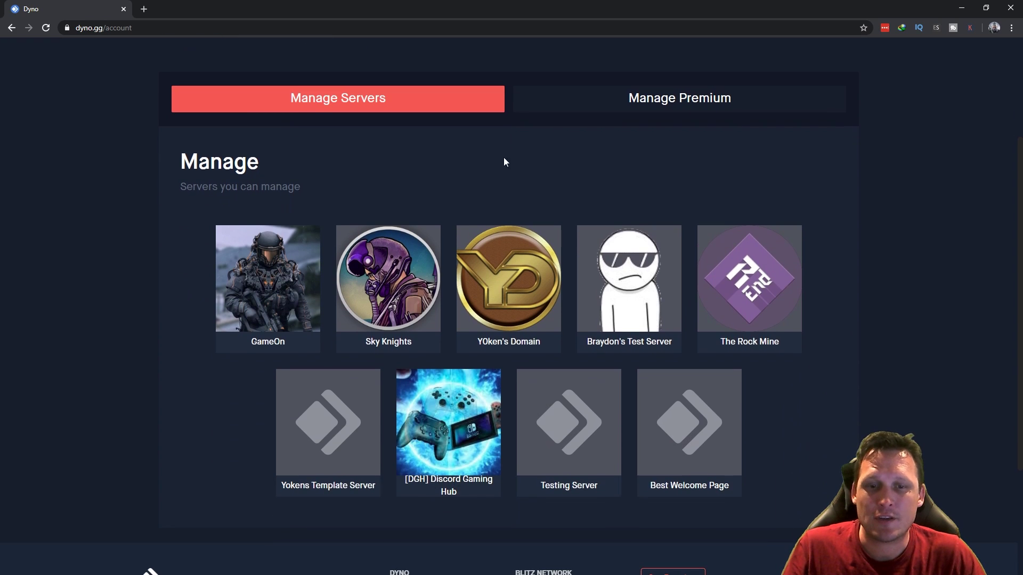
{"action": "left_click", "coordinate": [686, 433]}
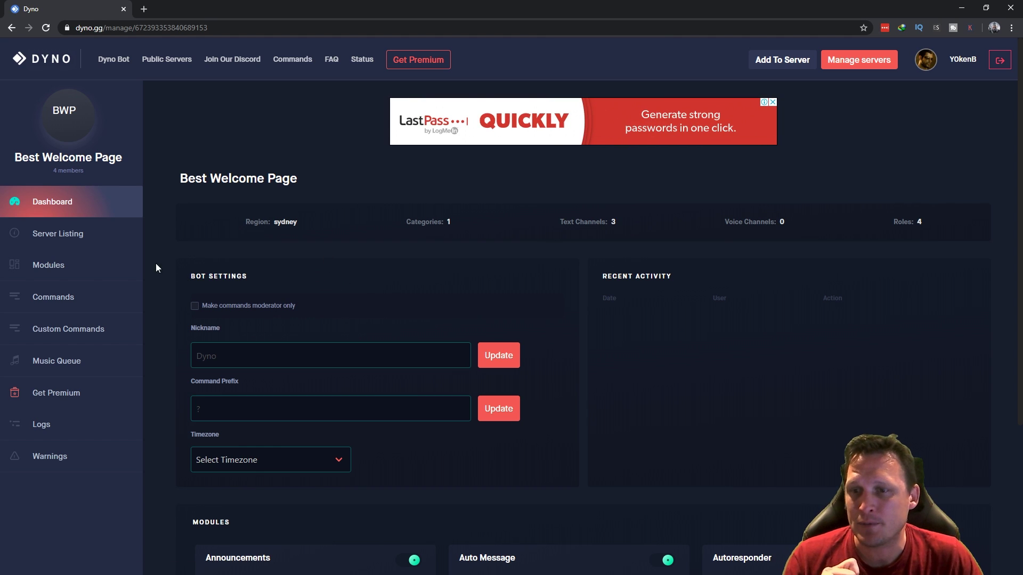
{"action": "left_click", "coordinate": [76, 330]}
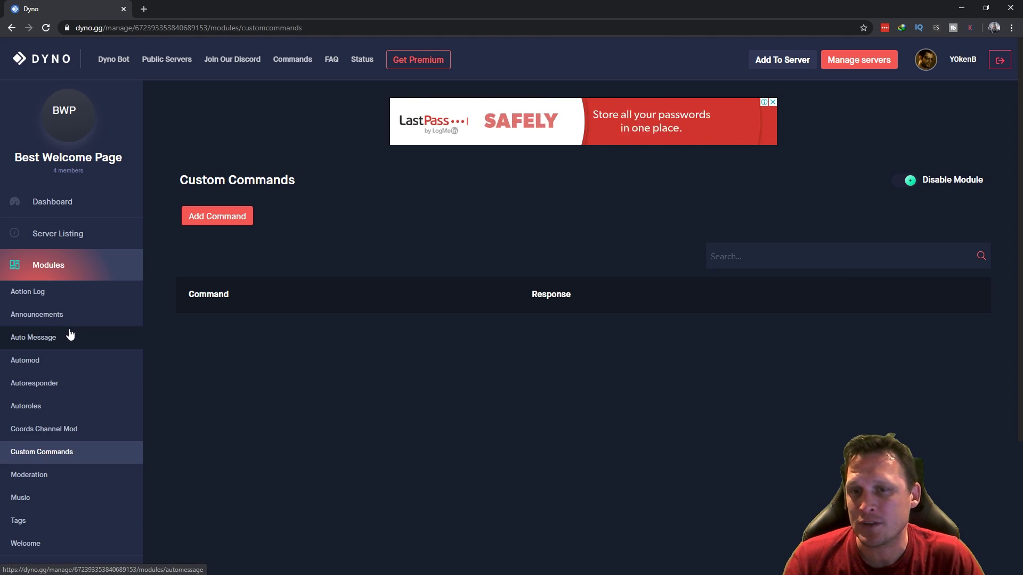
- Start a new Dyno custom command named agree
{"action": "left_click", "coordinate": [213, 216]}
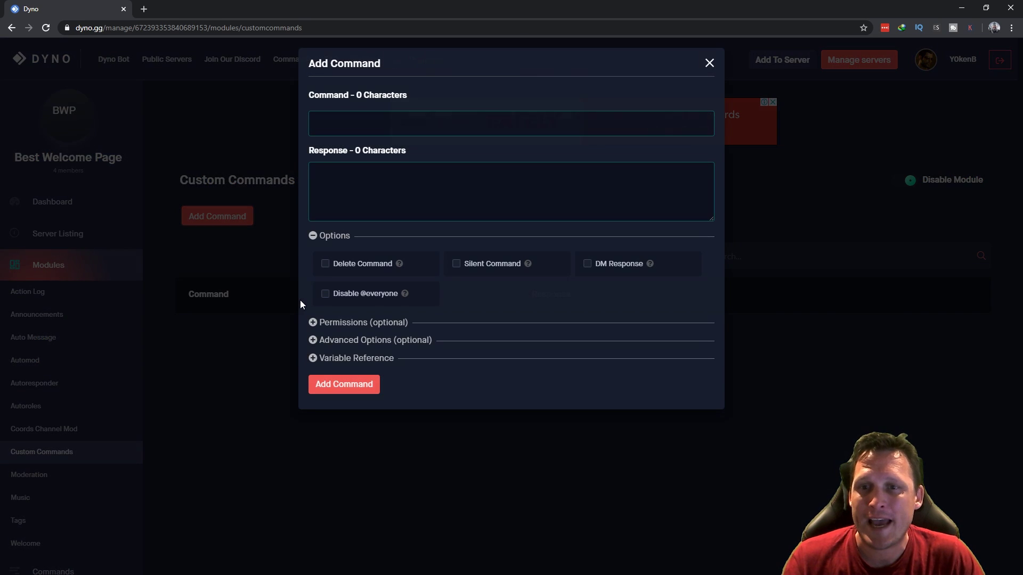
{"action": "left_click", "coordinate": [381, 119]}
{"action": "type", "text": "a"}
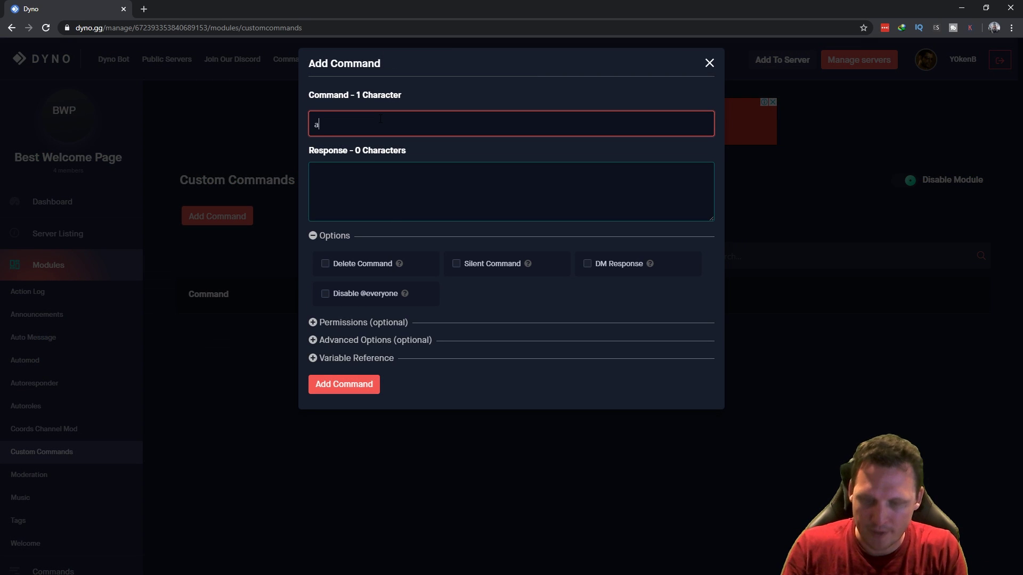
{"action": "type", "text": "gree"}
{"action": "key", "text": "Tab"}
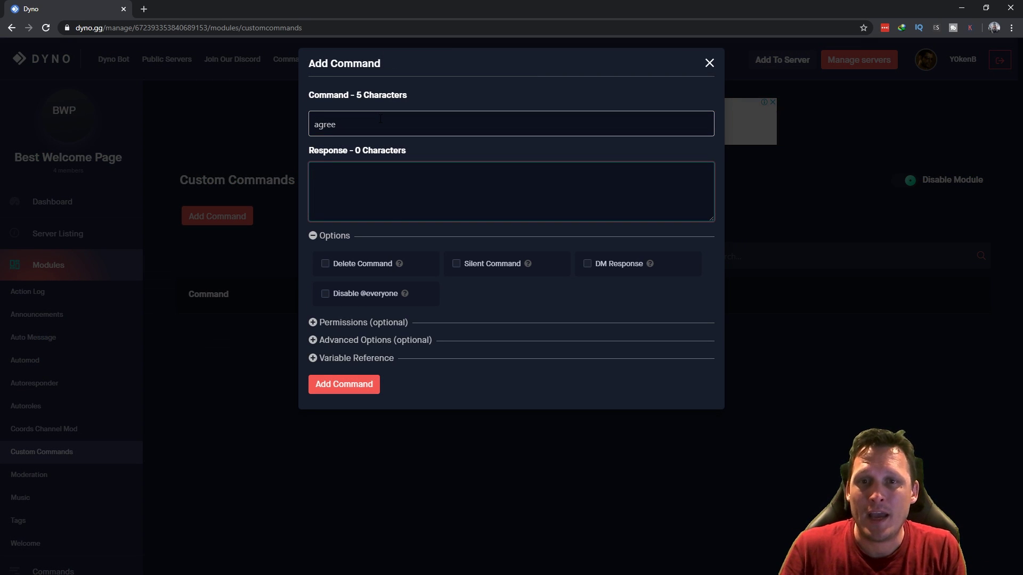
{"action": "type", "text": "{delete"}
{"action": "key", "text": "BackSpace"}
{"action": "key", "text": "BackSpace"}
{"action": "key", "text": "BackSpace"}
{"action": "key", "text": "BackSpace"}
{"action": "key", "text": "BackSpace"}
{"action": "key", "text": "BackSpace"}
{"action": "key", "text": "BackSpace"}
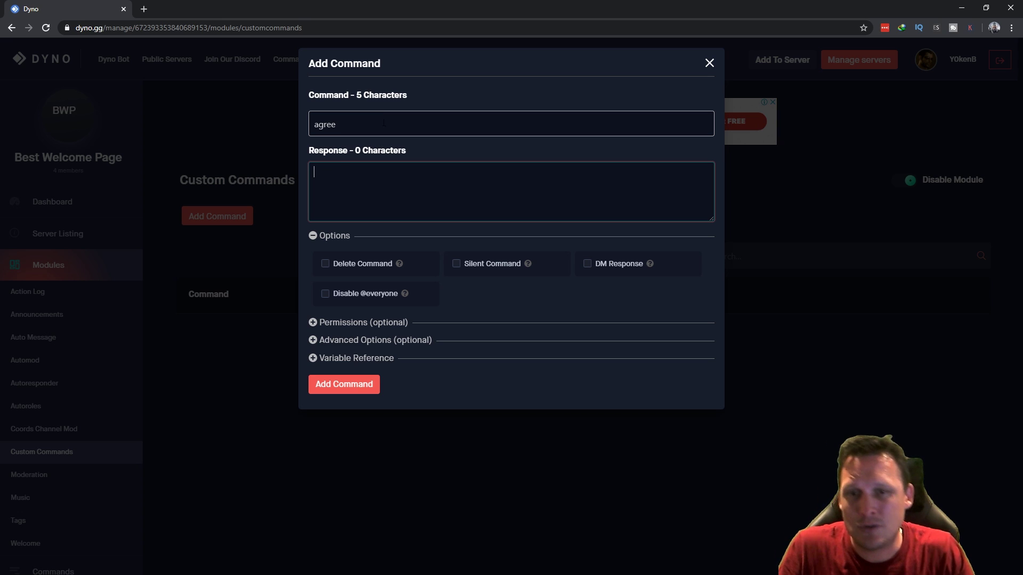
- Enable Delete Command and Silent Command, and set the response to {!role {user} +verrified} followed by {!purge 100} on a second line
{"action": "left_click", "coordinate": [326, 265]}
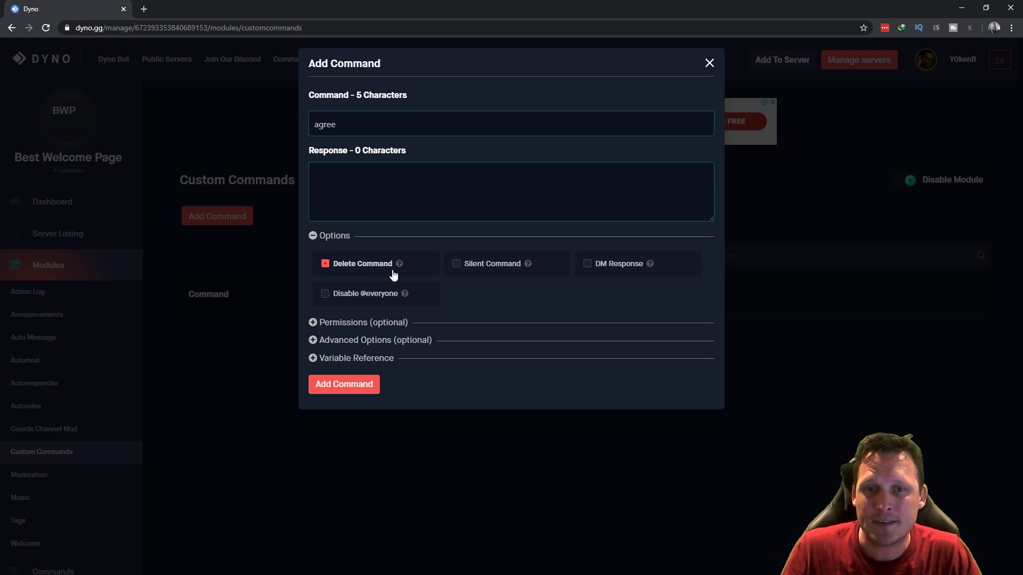
{"action": "left_click", "coordinate": [456, 264]}
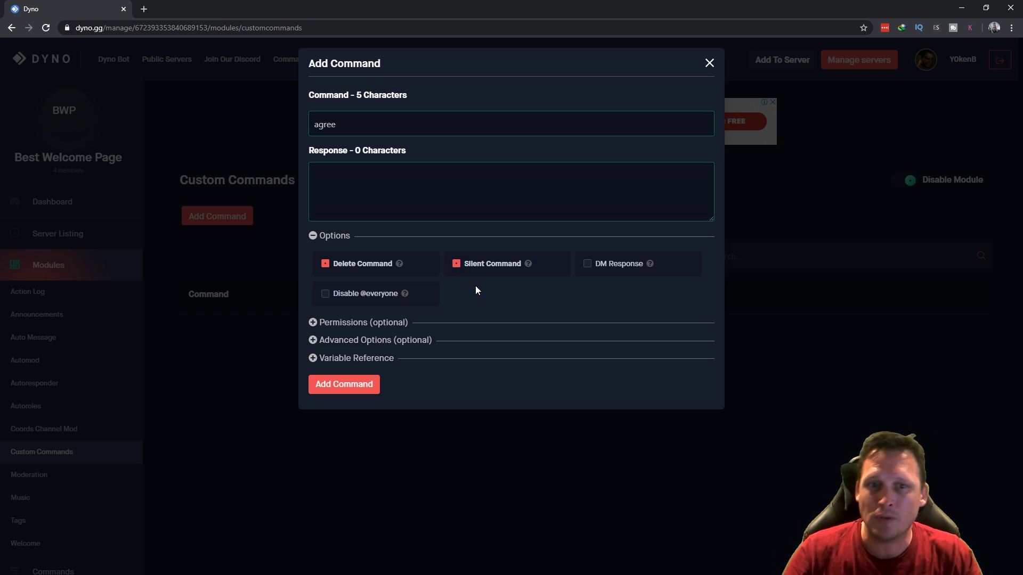
{"action": "left_click", "coordinate": [418, 179]}
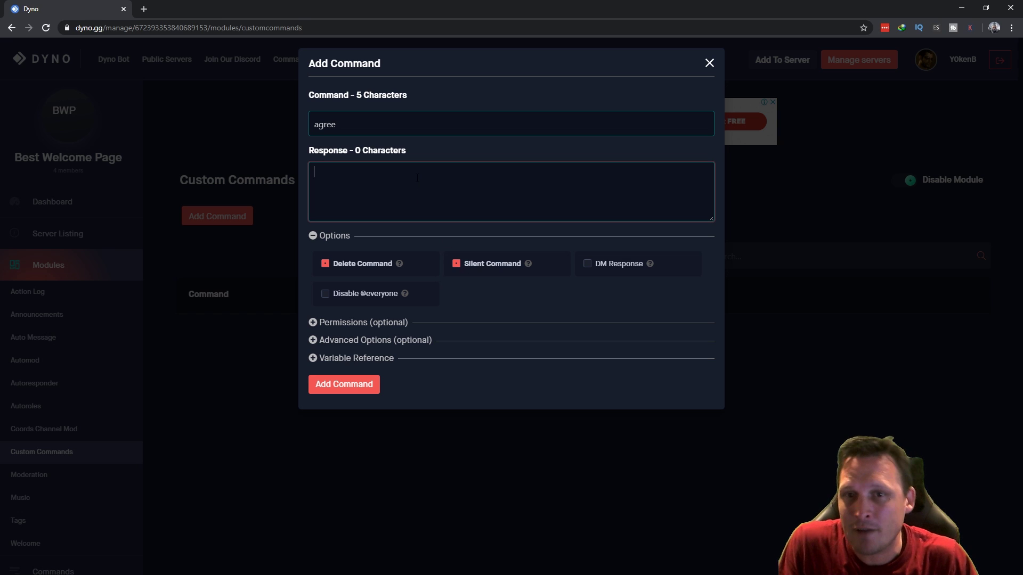
{"action": "type", "text": "{"}
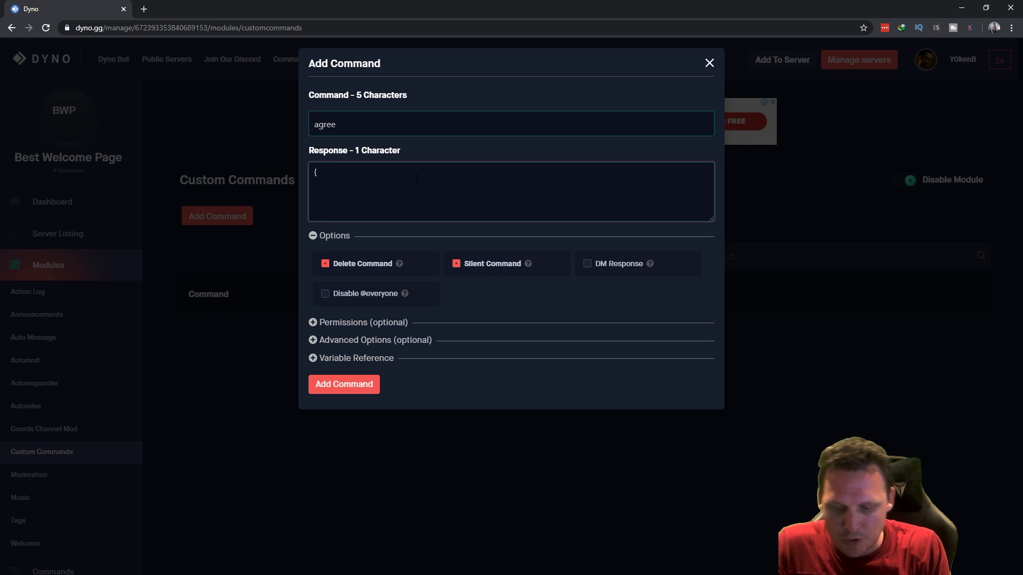
{"action": "type", "text": "{"}
{"action": "type", "text": "role"}
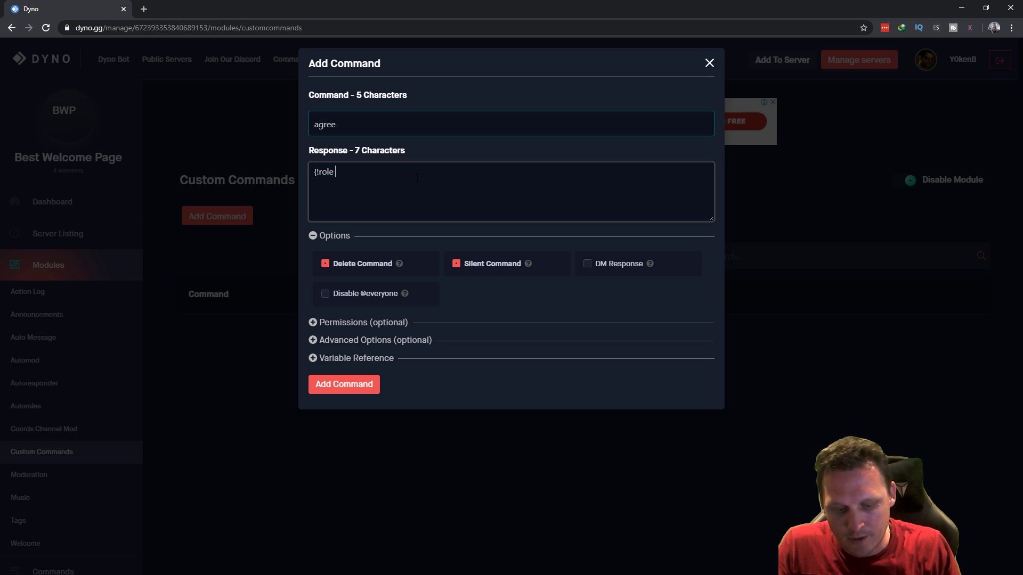
{"action": "type", "text": " {"}
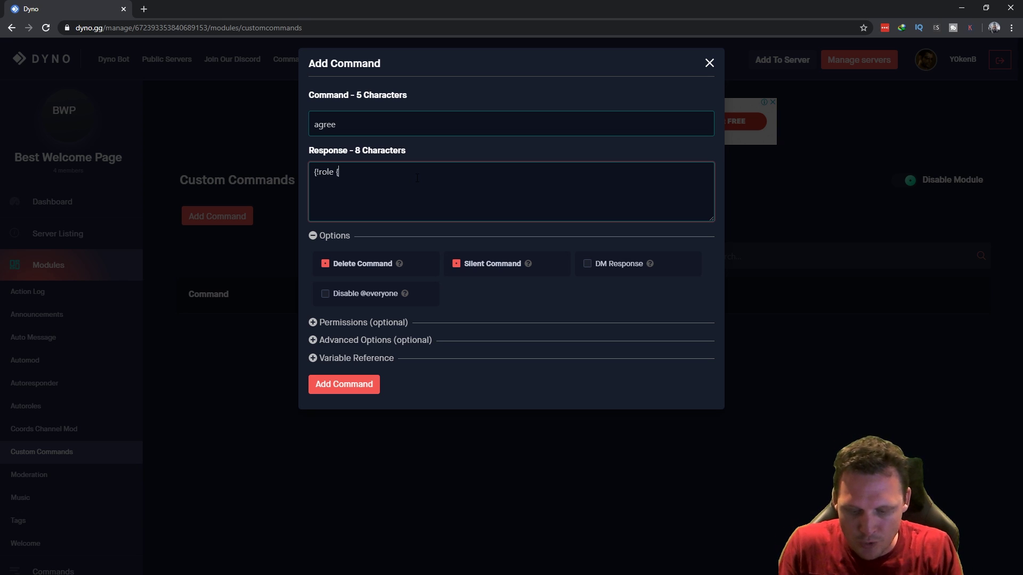
{"action": "type", "text": "user}"}
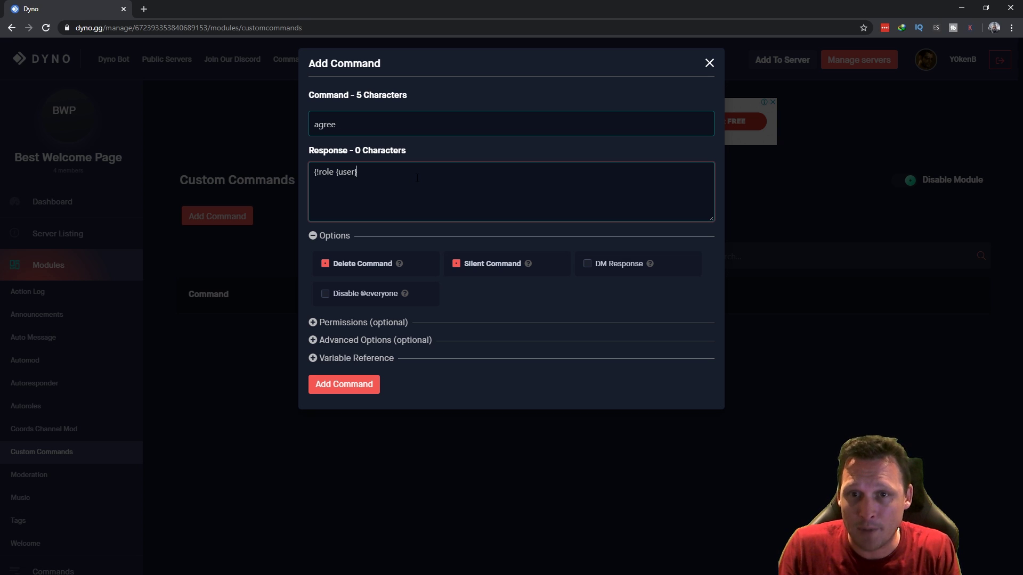
{"action": "type", "text": " +"}
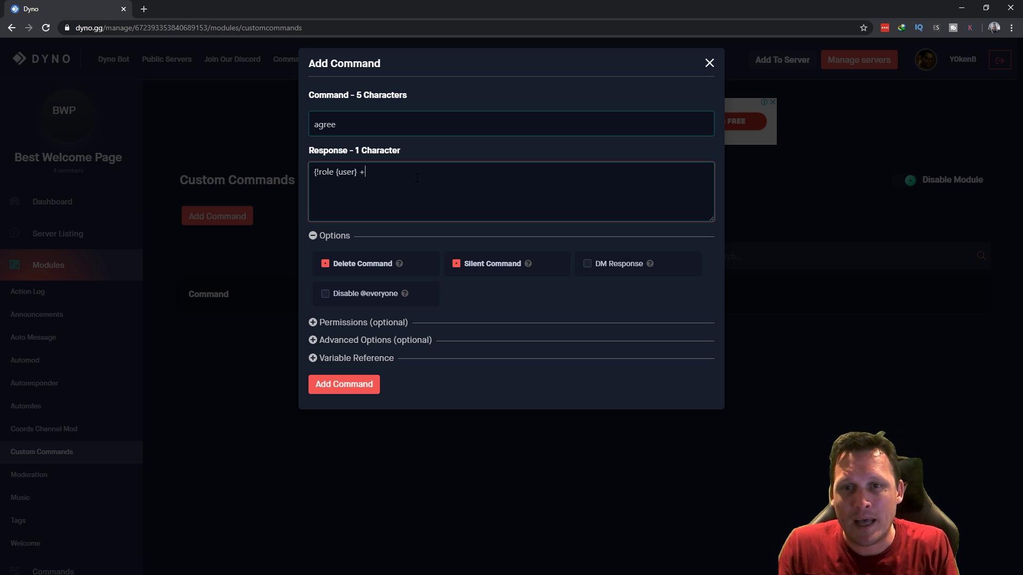
{"action": "type", "text": "verri"}
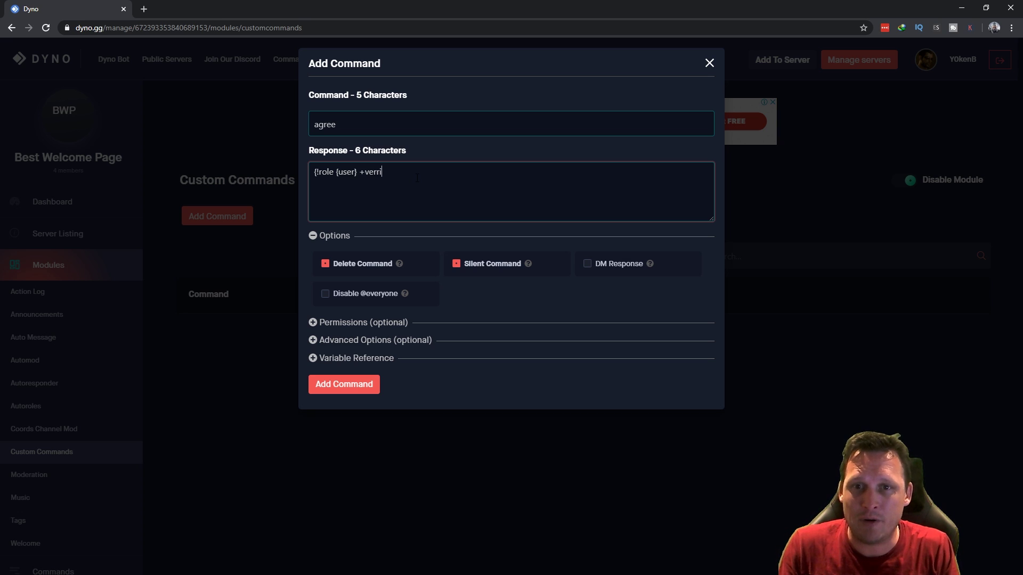
{"action": "type", "text": "fied}"}
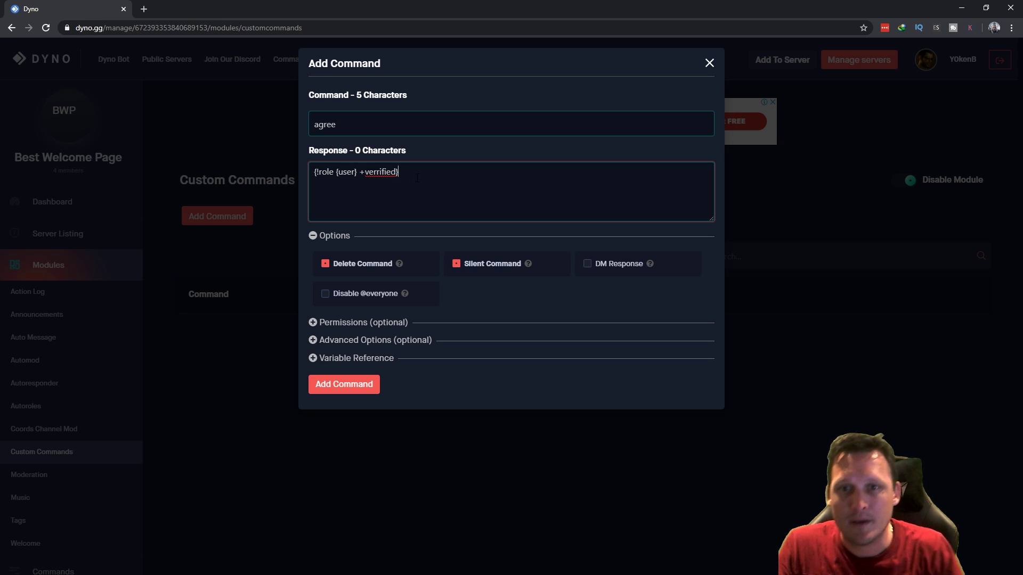
{"action": "key", "text": "Return"}
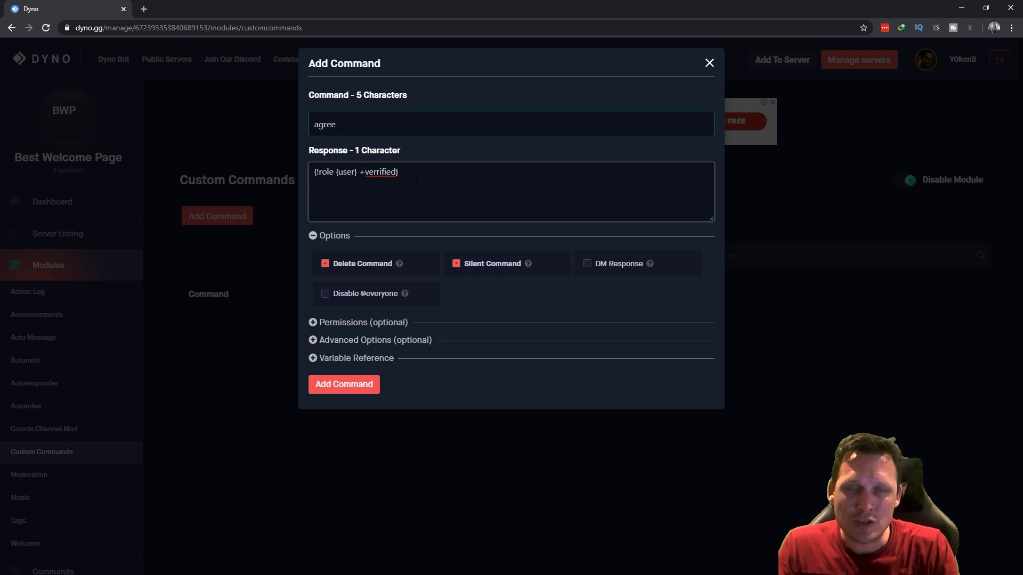
{"action": "type", "text": "{!purge 100}"}
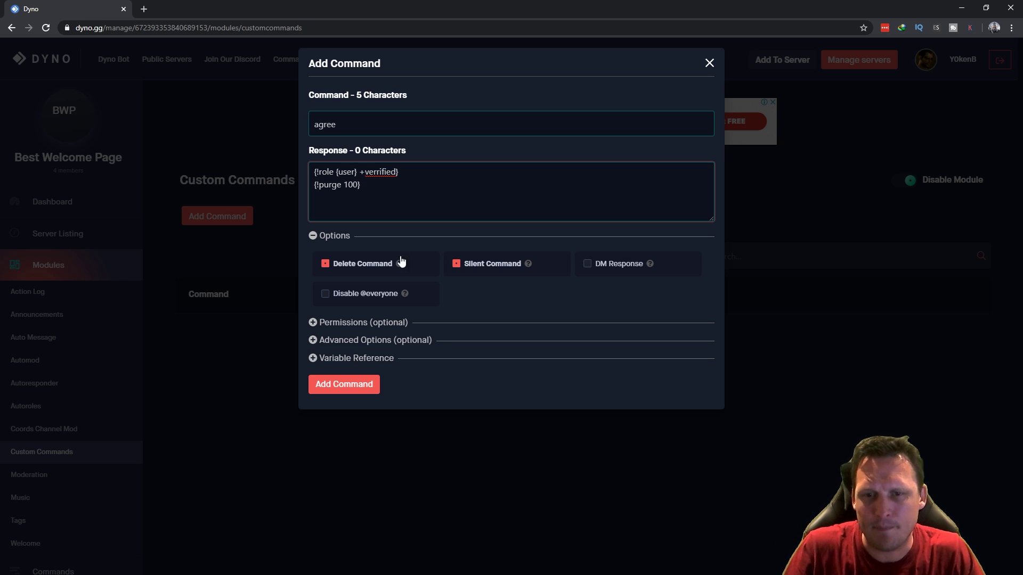
- Restrict the agree command's permissions to the welcome channel as its allowed channel
{"action": "left_click", "coordinate": [316, 324]}
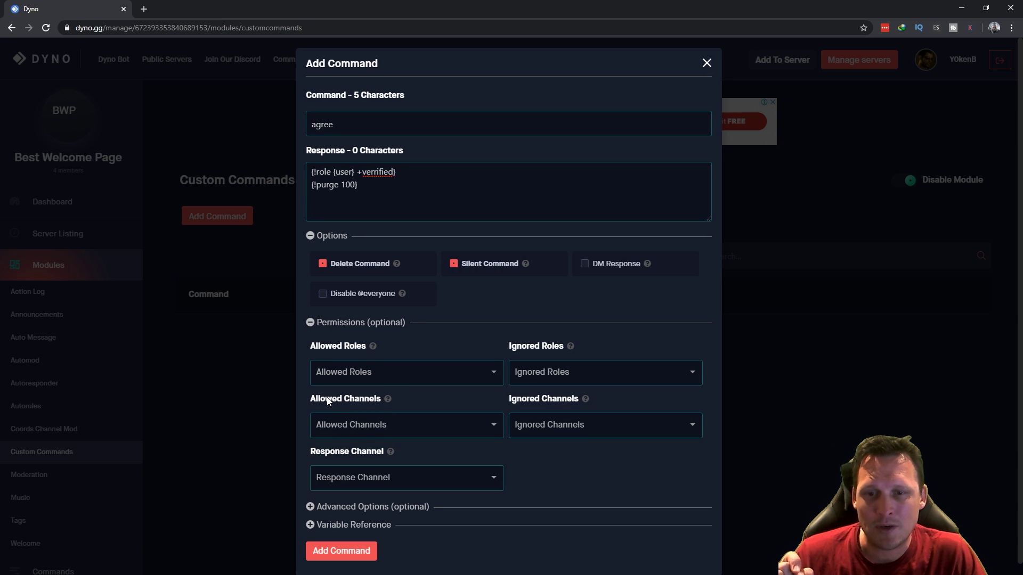
{"action": "left_click", "coordinate": [351, 425]}
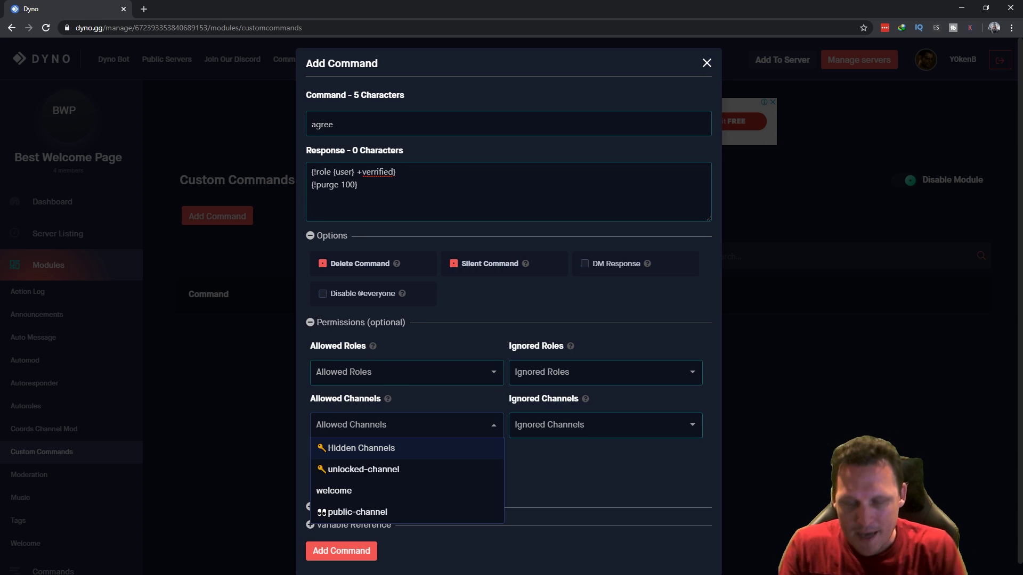
{"action": "left_click", "coordinate": [353, 492]}
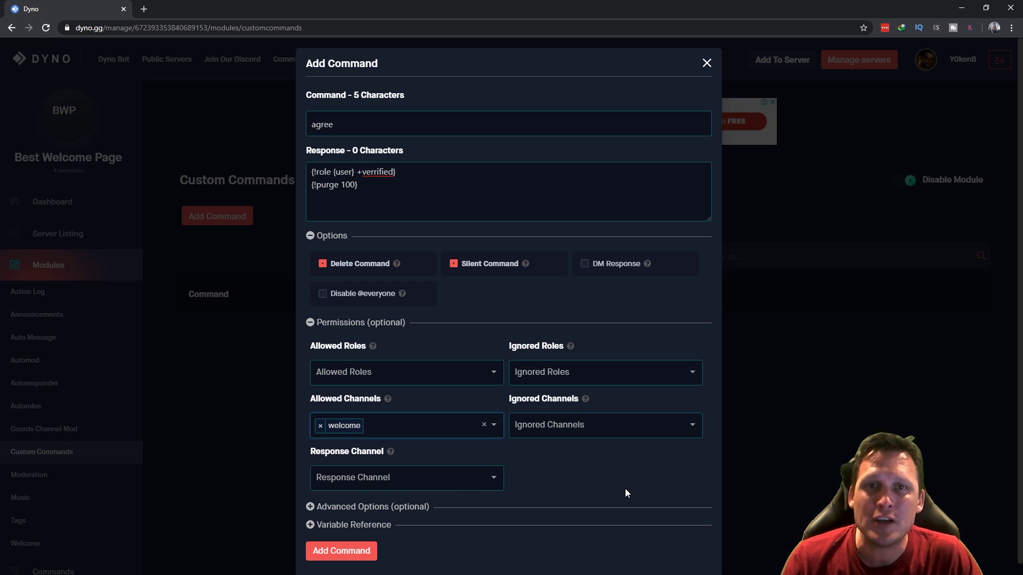
- Examine the variable reference for custom commands and collapse it again
{"action": "scroll", "coordinate": [633, 483], "scroll_direction": "down", "scroll_amount": 1}
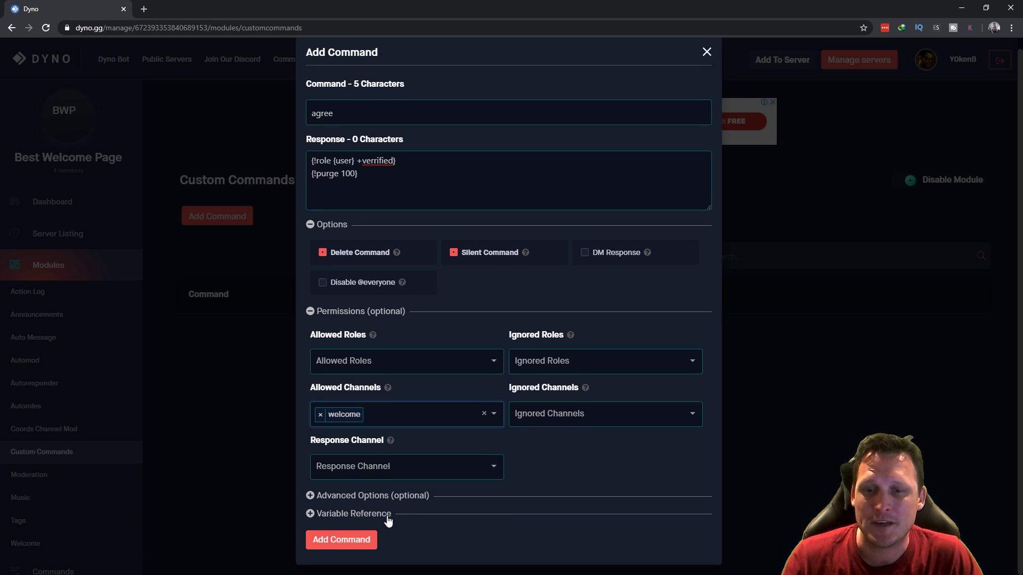
{"action": "left_click", "coordinate": [310, 513]}
{"action": "scroll", "coordinate": [542, 485], "scroll_direction": "down", "scroll_amount": 5}
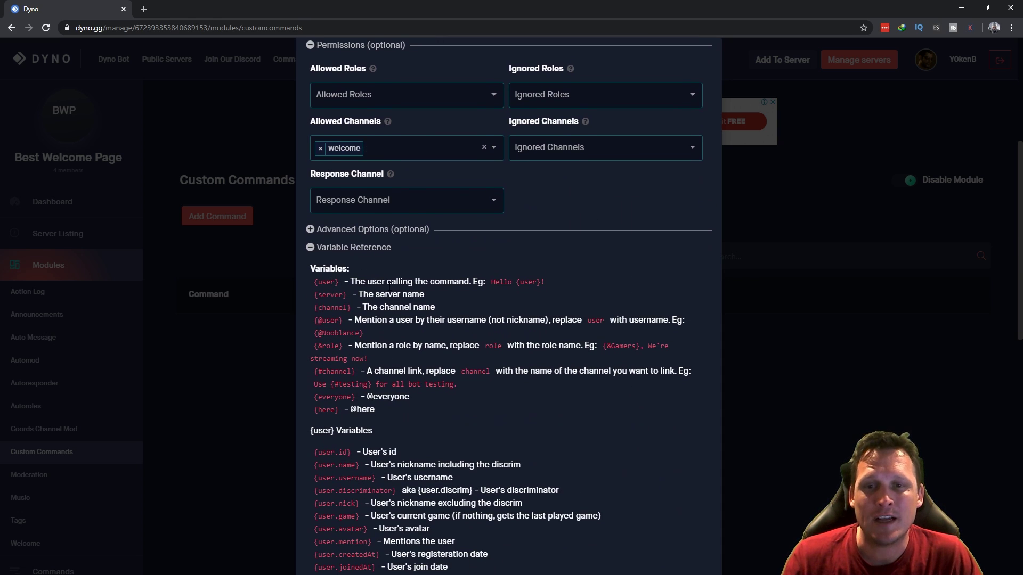
{"action": "scroll", "coordinate": [378, 264], "scroll_direction": "up", "scroll_amount": 3}
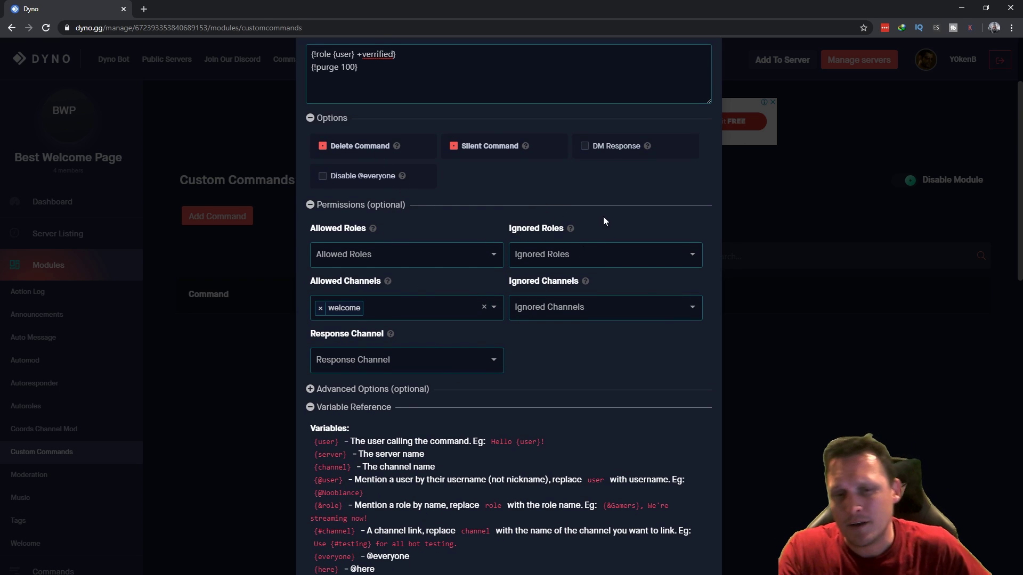
{"action": "scroll", "coordinate": [619, 354], "scroll_direction": "down", "scroll_amount": 6}
{"action": "scroll", "coordinate": [603, 356], "scroll_direction": "up", "scroll_amount": 8}
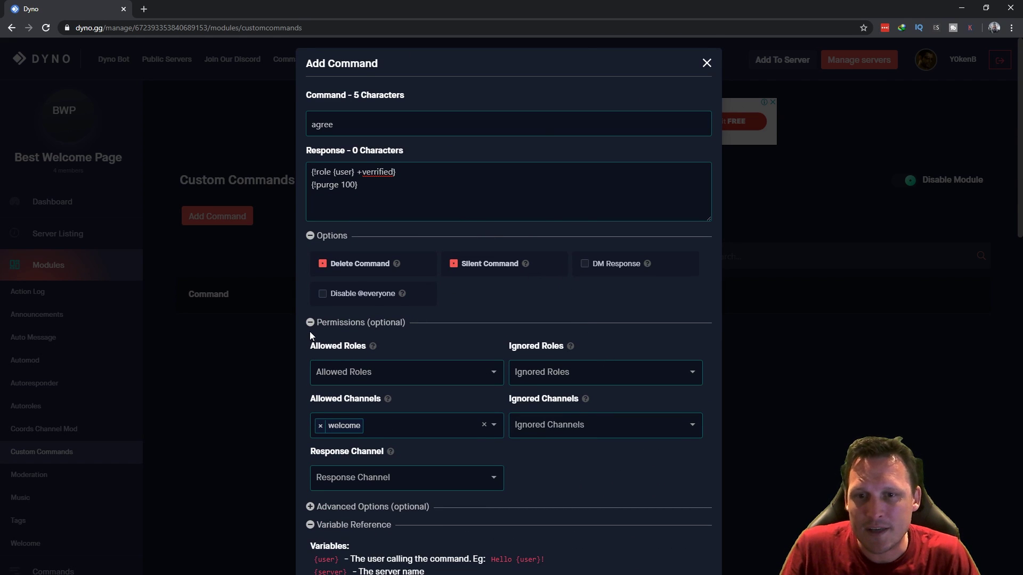
{"action": "left_click", "coordinate": [310, 524]}
- Add the completed agree command to the server and close the Dyno dashboard
{"action": "scroll", "coordinate": [484, 463], "scroll_direction": "down", "scroll_amount": 1}
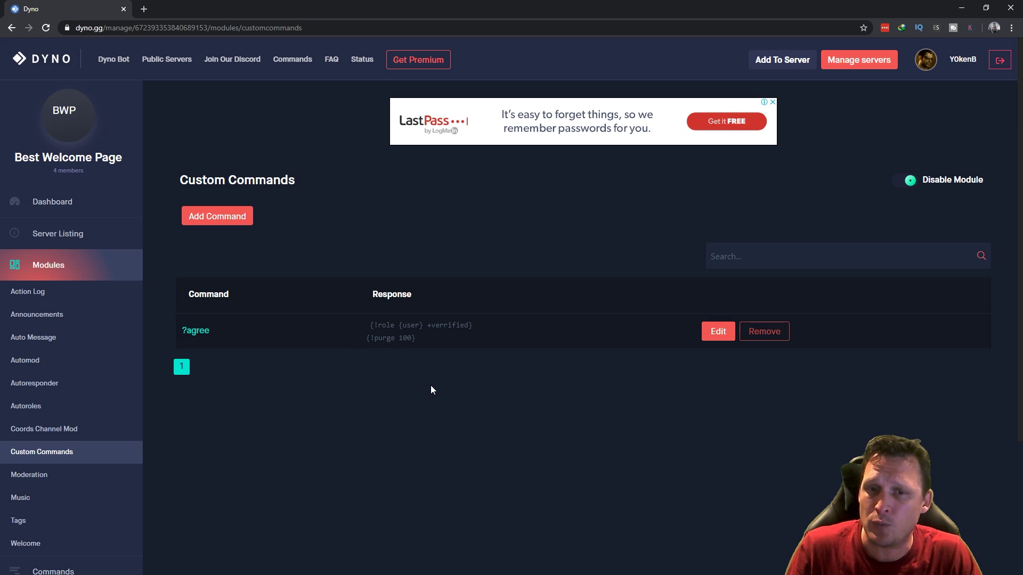
{"action": "left_click", "coordinate": [123, 10]}
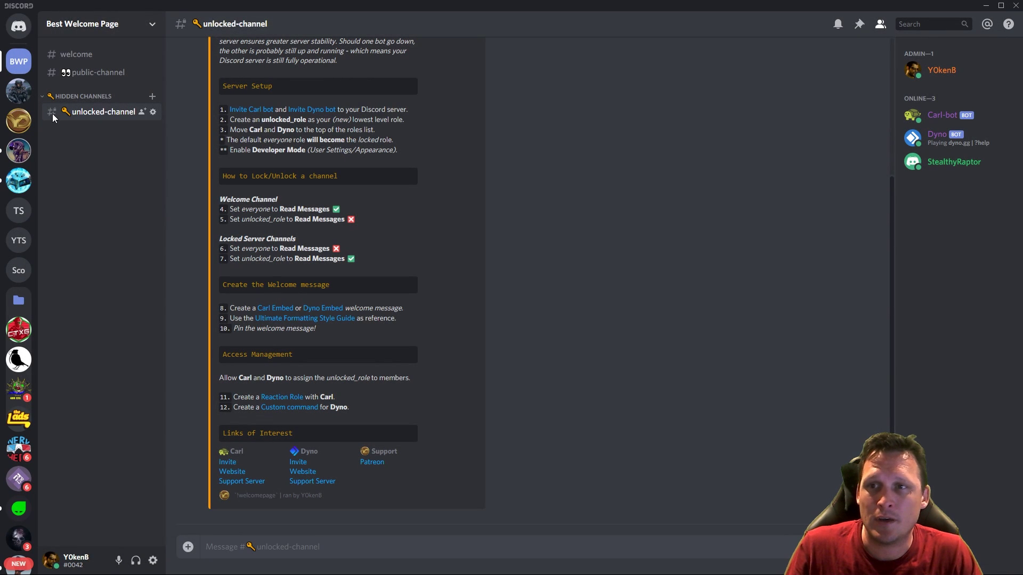
- Remove the verrified role from the test member in Discord
{"action": "right_click", "coordinate": [955, 165]}
{"action": "mouse_move", "coordinate": [886, 422]}
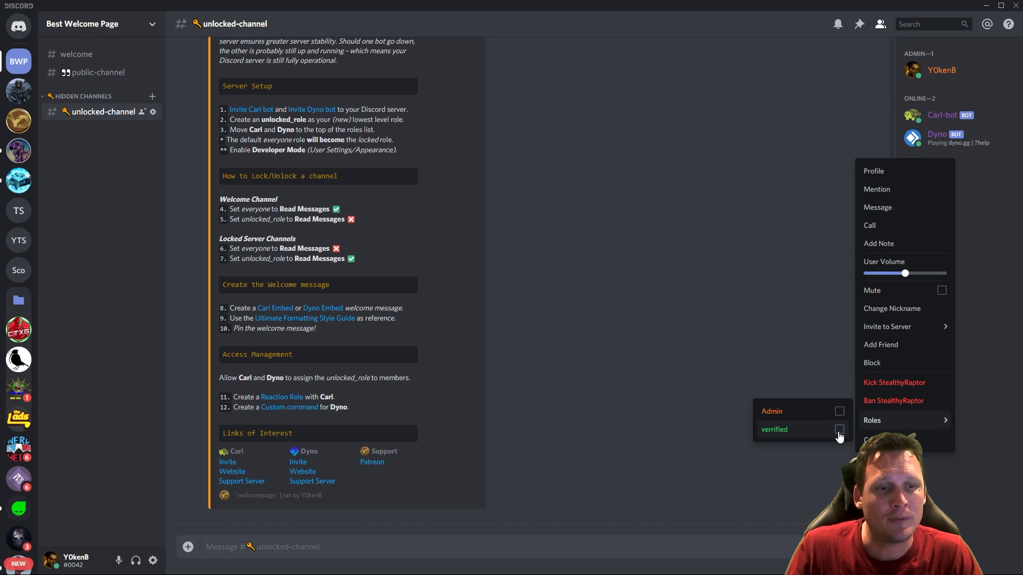
{"action": "left_click", "coordinate": [748, 274]}
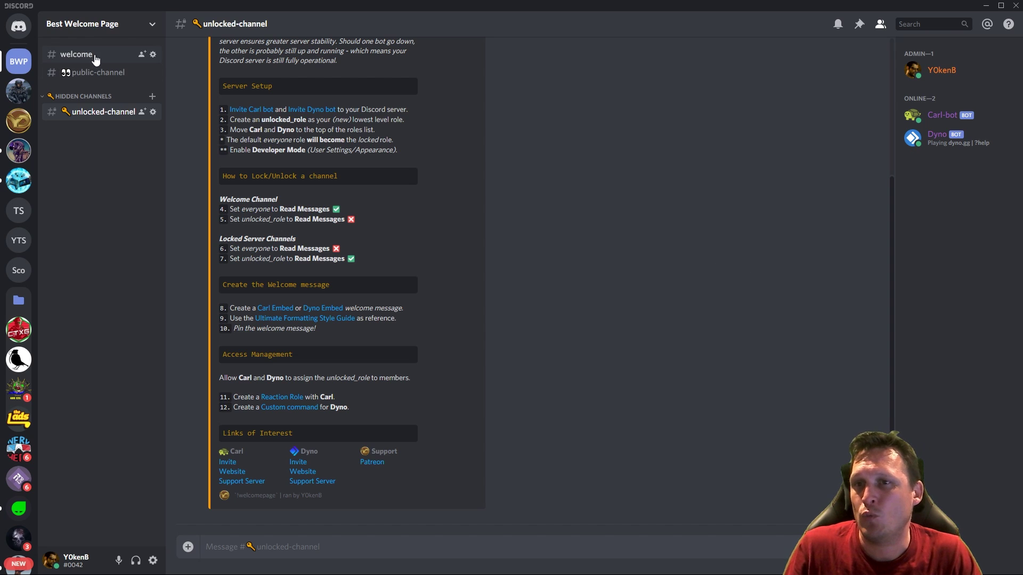
- Switch to the test member's Chrome session, send ?agree in the welcome channel, and check access to the public-channel and unlocked-channel
{"action": "key", "text": "alt+Tab"}
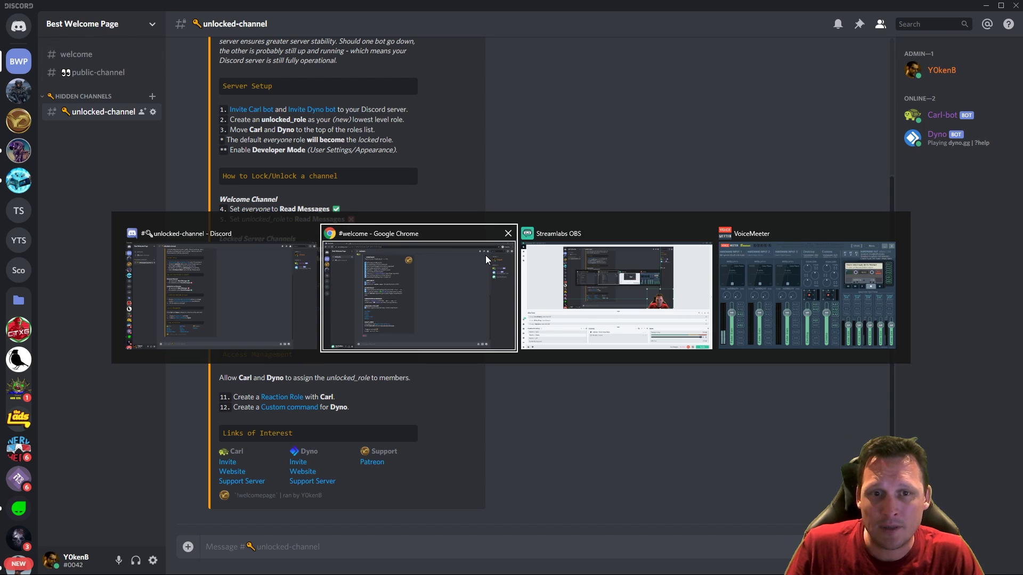
{"action": "left_click", "coordinate": [449, 261]}
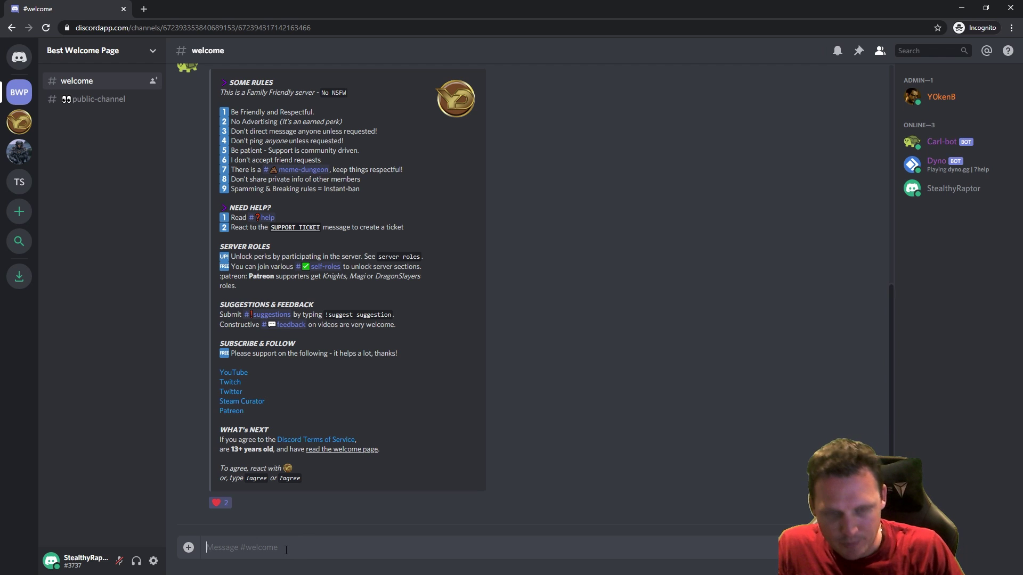
{"action": "type", "text": "?agree"}
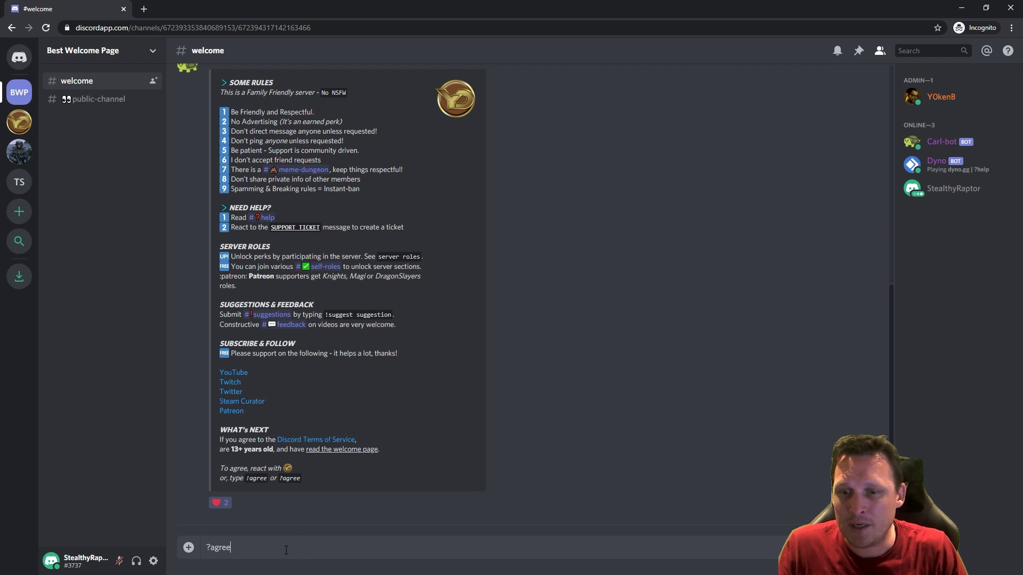
{"action": "key", "text": "Return"}
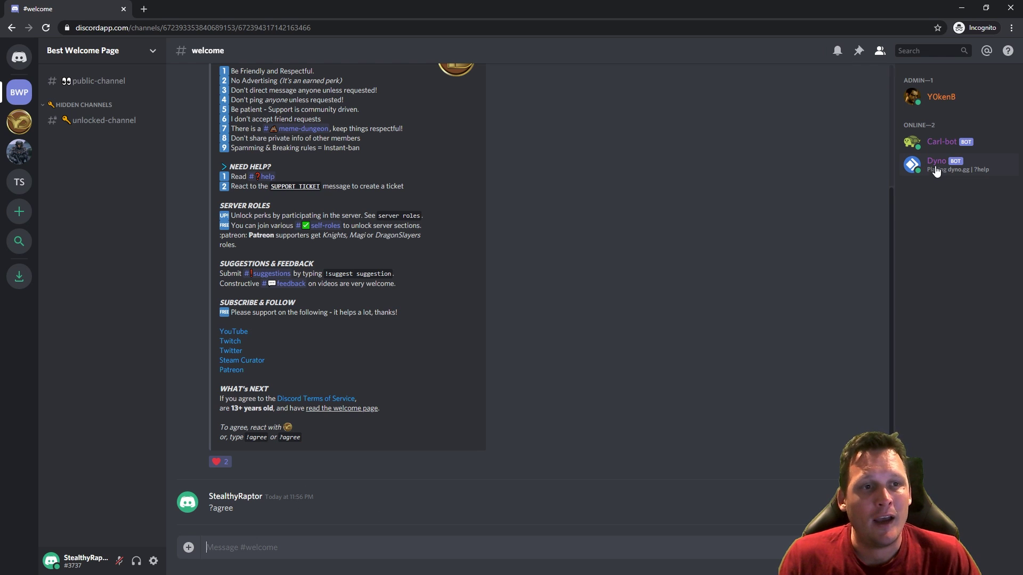
{"action": "left_click", "coordinate": [100, 84]}
{"action": "left_click", "coordinate": [85, 120]}
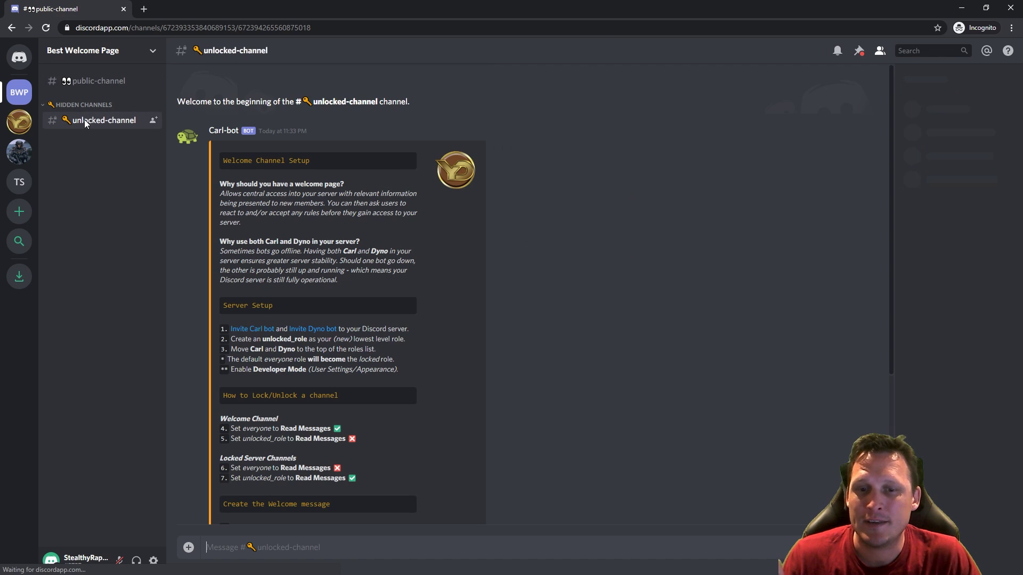
- Switch back to the admin's Discord app and compare the member lists of the welcome channel and unlocked-channel
{"action": "key", "text": "alt+Tab"}
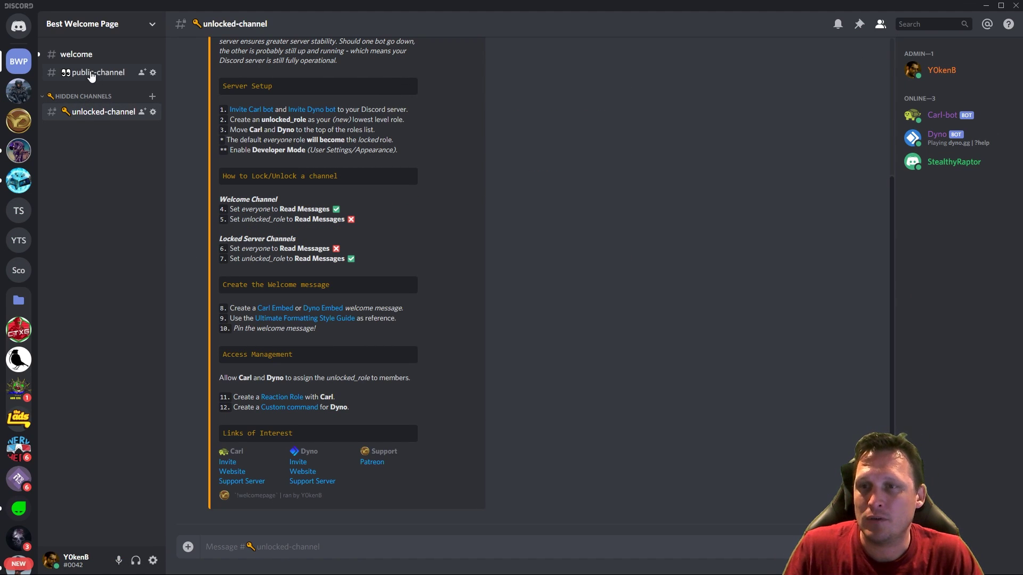
{"action": "left_click", "coordinate": [81, 56]}
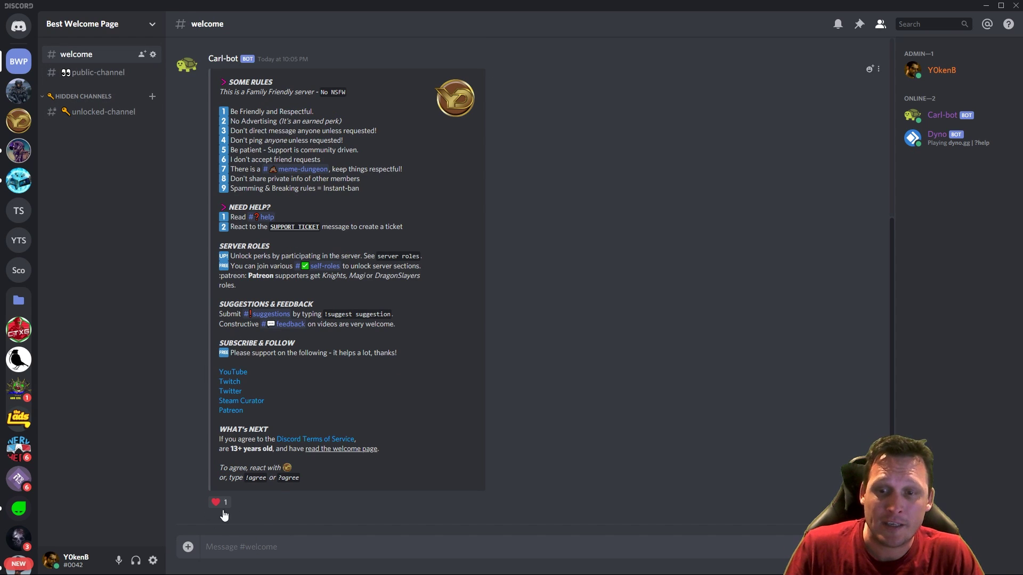
{"action": "left_click", "coordinate": [101, 111]}
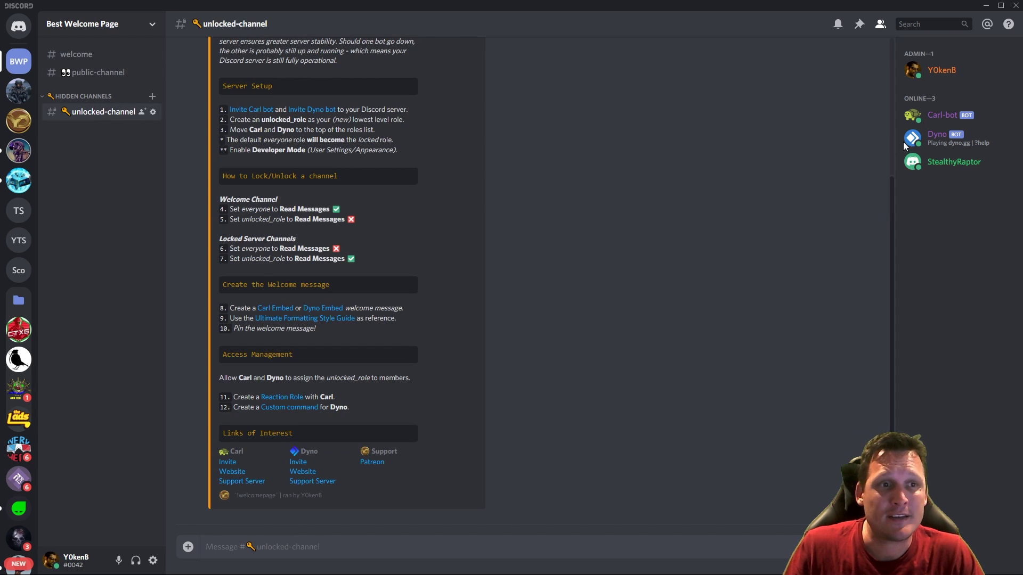